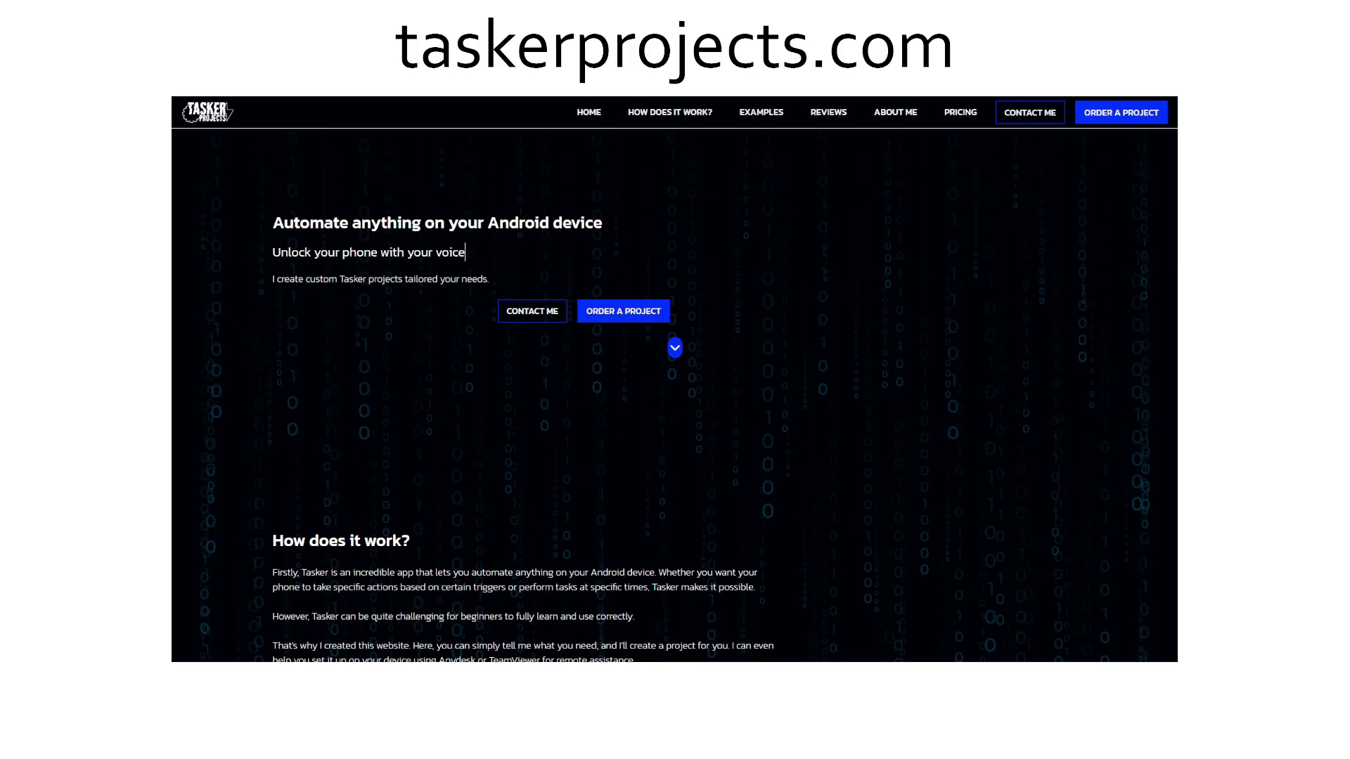
- Launch the Play Store from the app folder on the home screen
scroll(675, 394, down, 2)
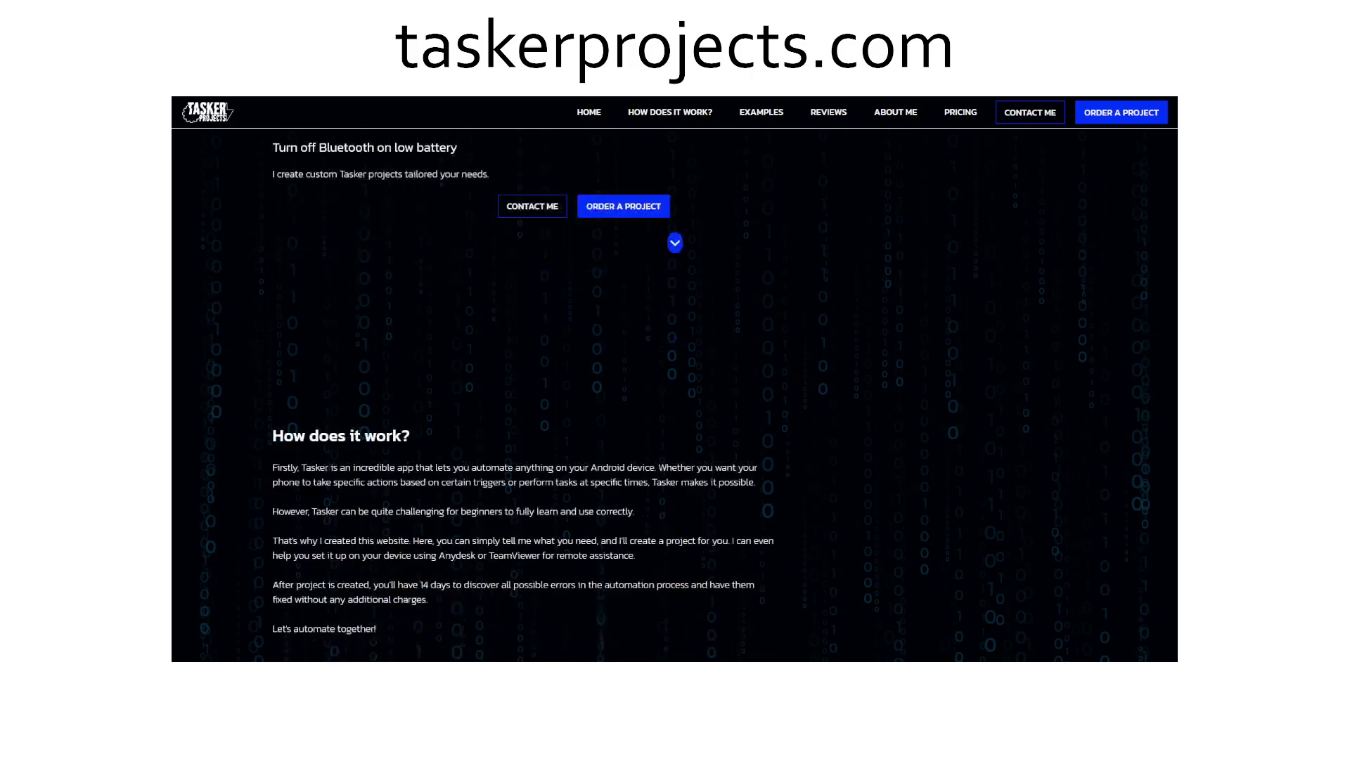
scroll(675, 394, down, 20)
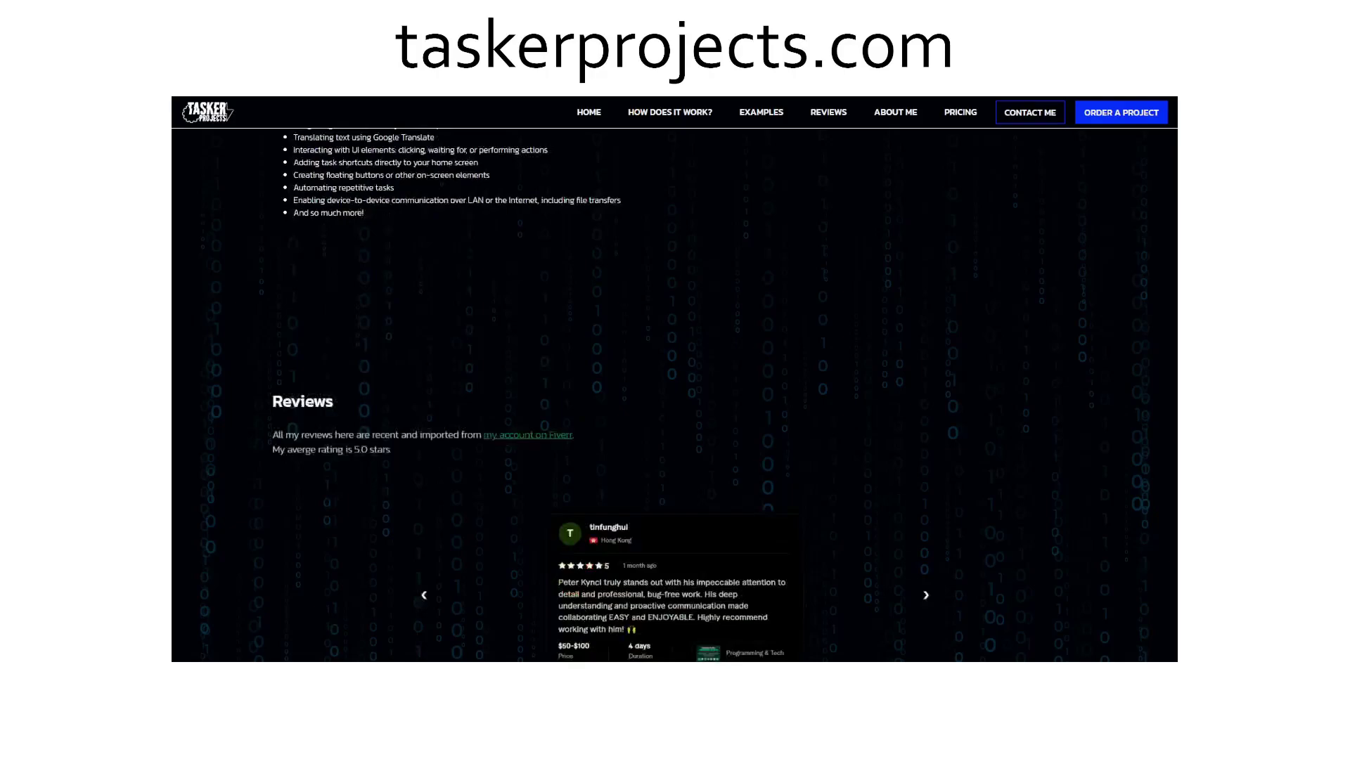
scroll(675, 394, down, 20)
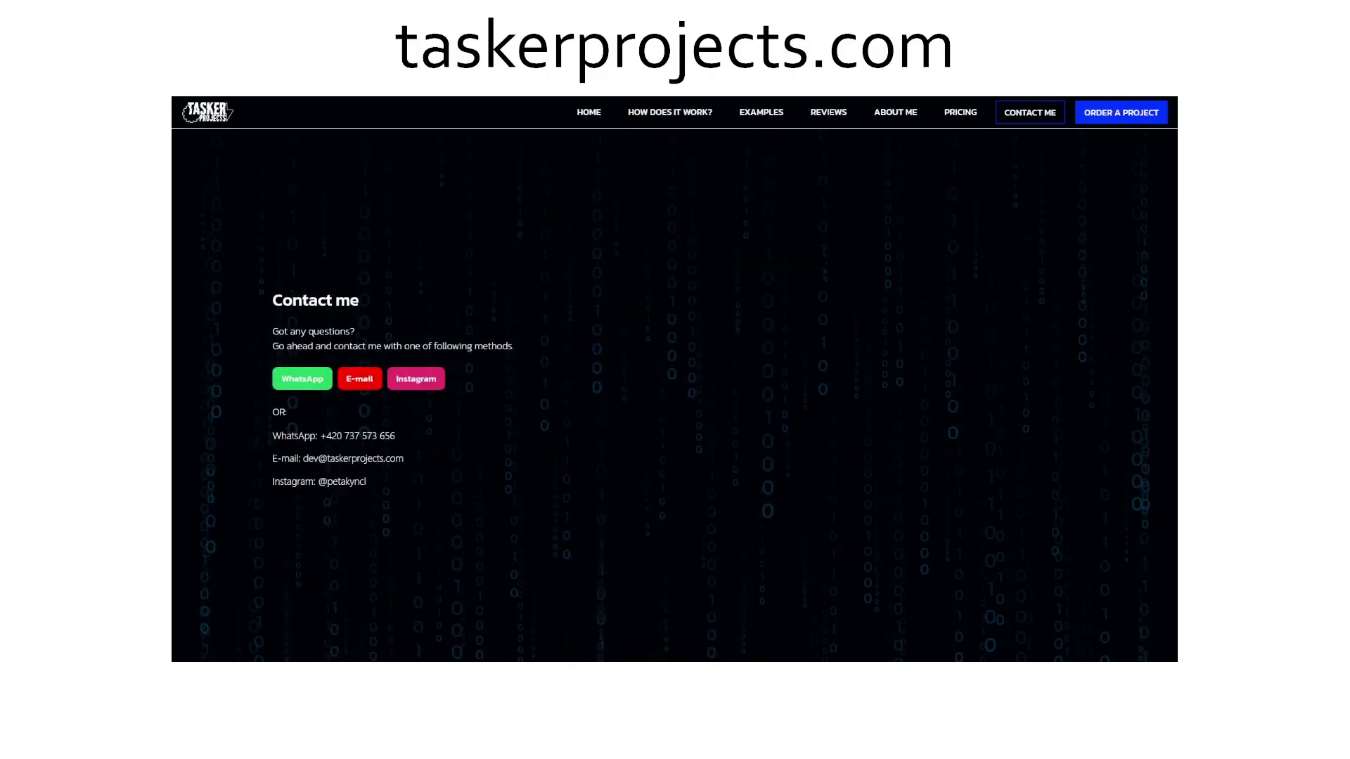
scroll(675, 394, down, 5)
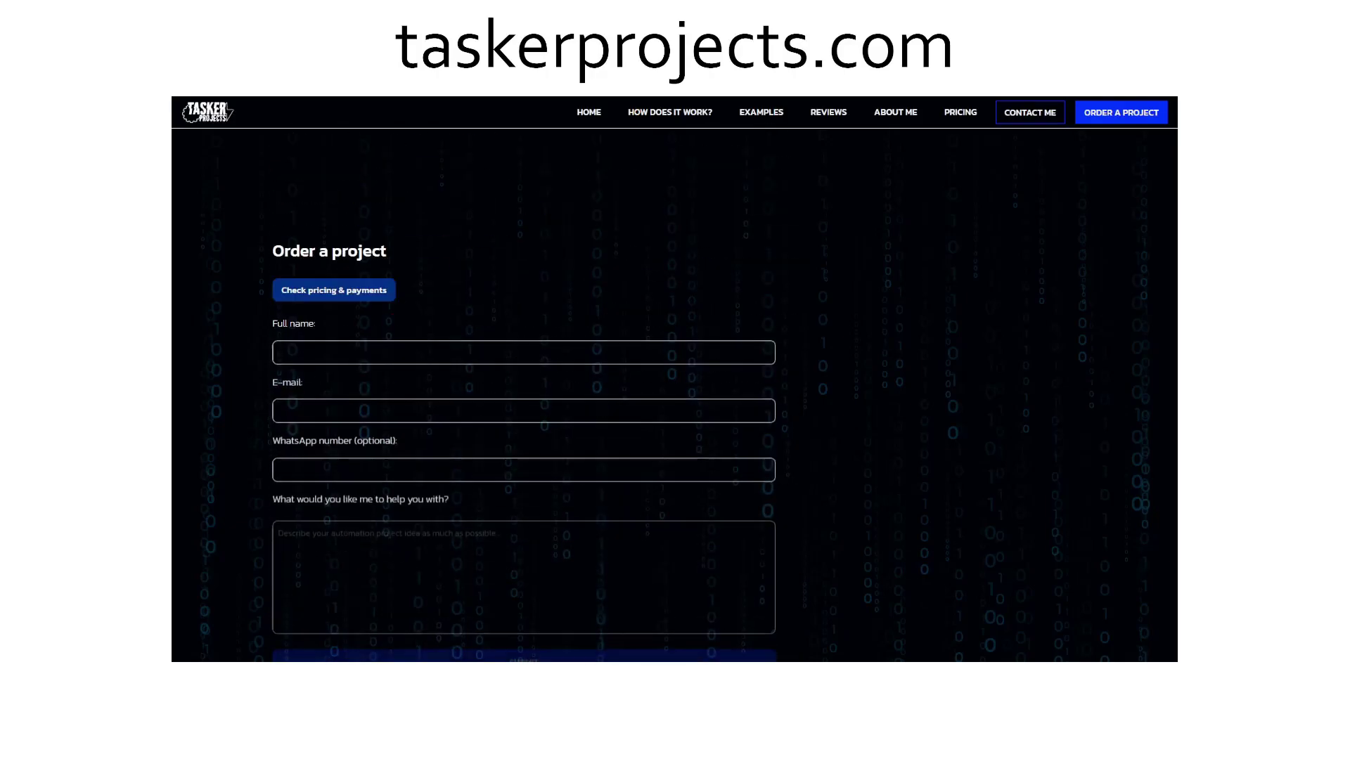
scroll(675, 394, down, 1)
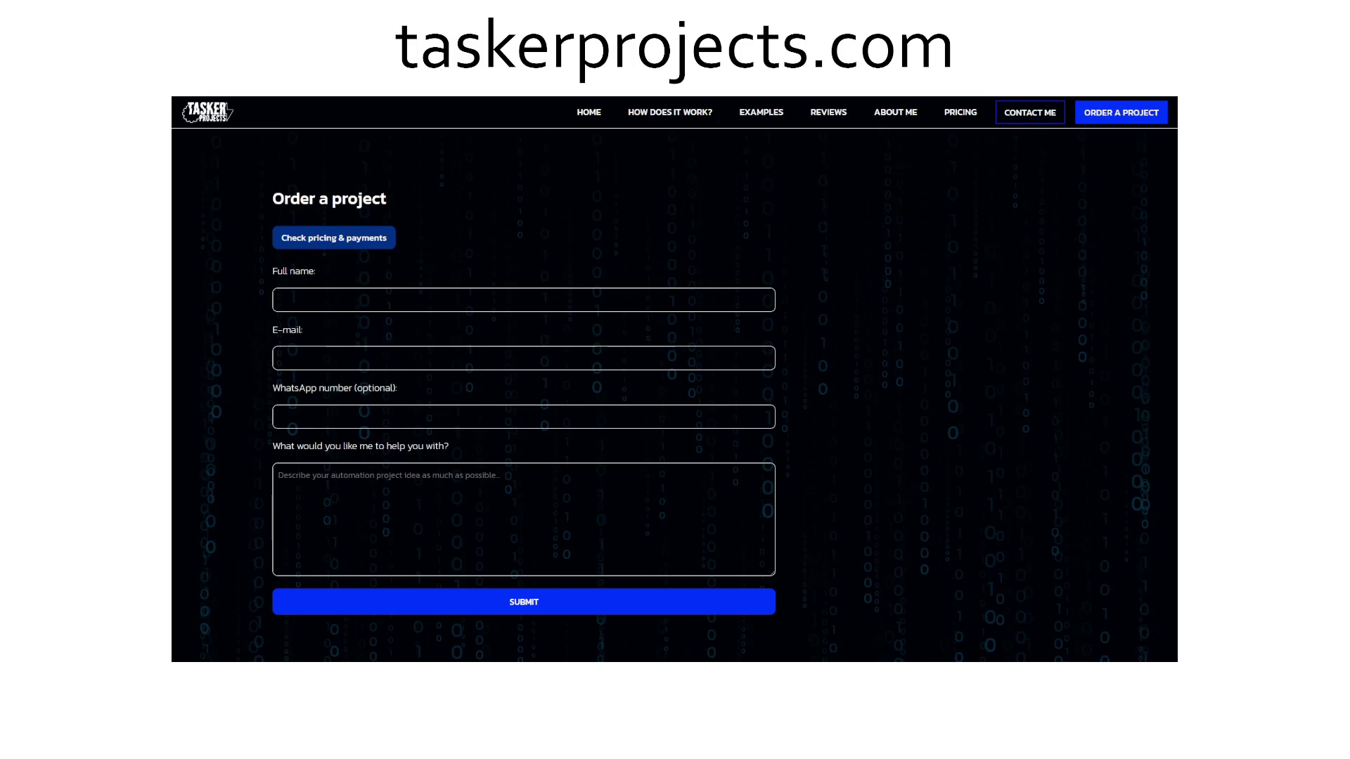
scroll(524, 422, down, 2)
scroll(524, 421, up, 2)
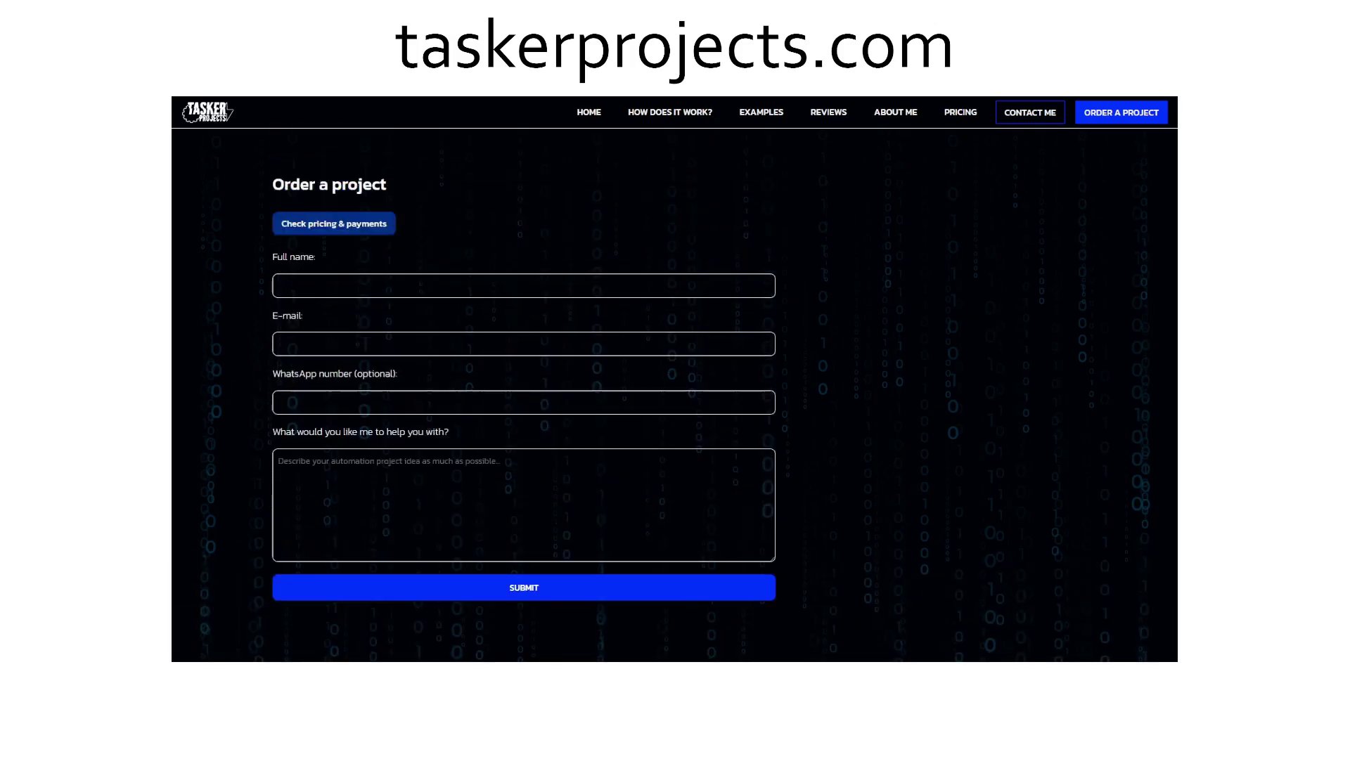
scroll(675, 394, up, 1)
scroll(675, 394, down, 1)
scroll(675, 394, up, 5)
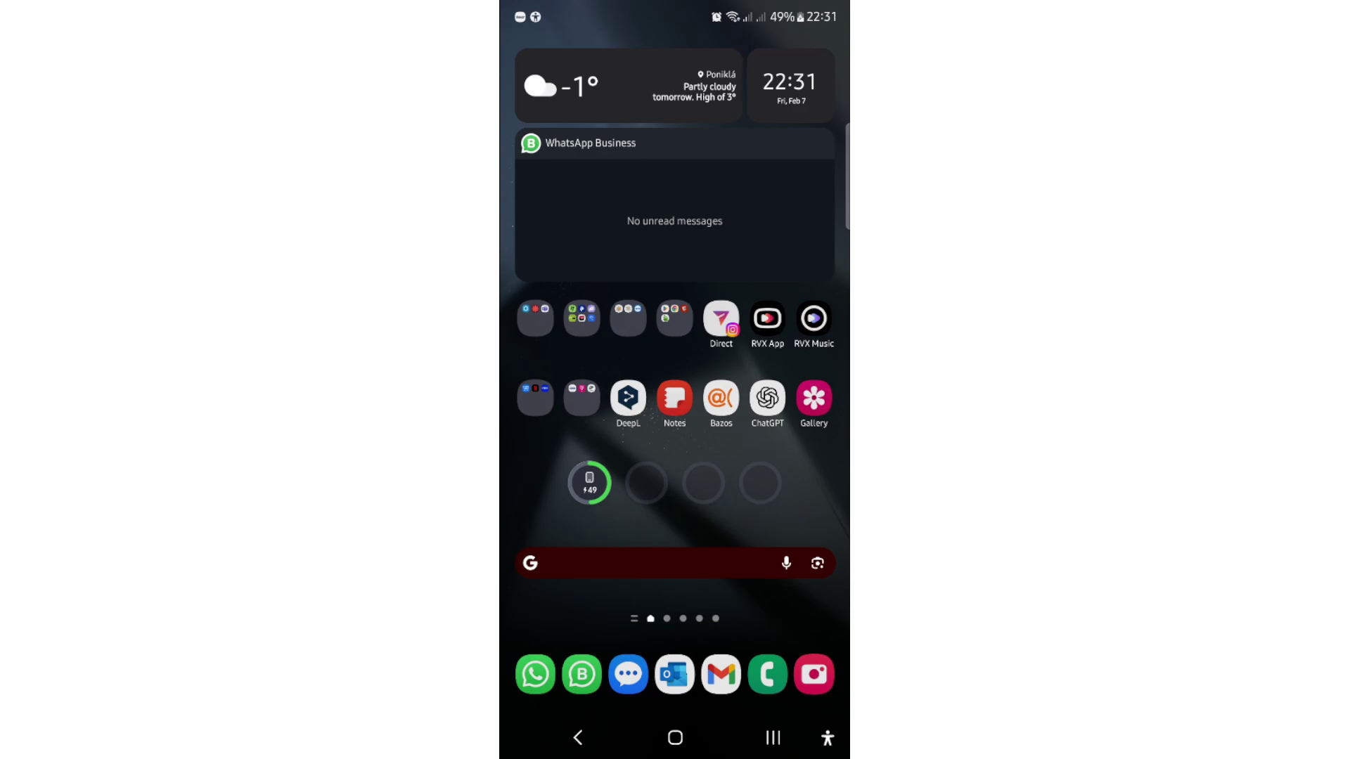
click(665, 318)
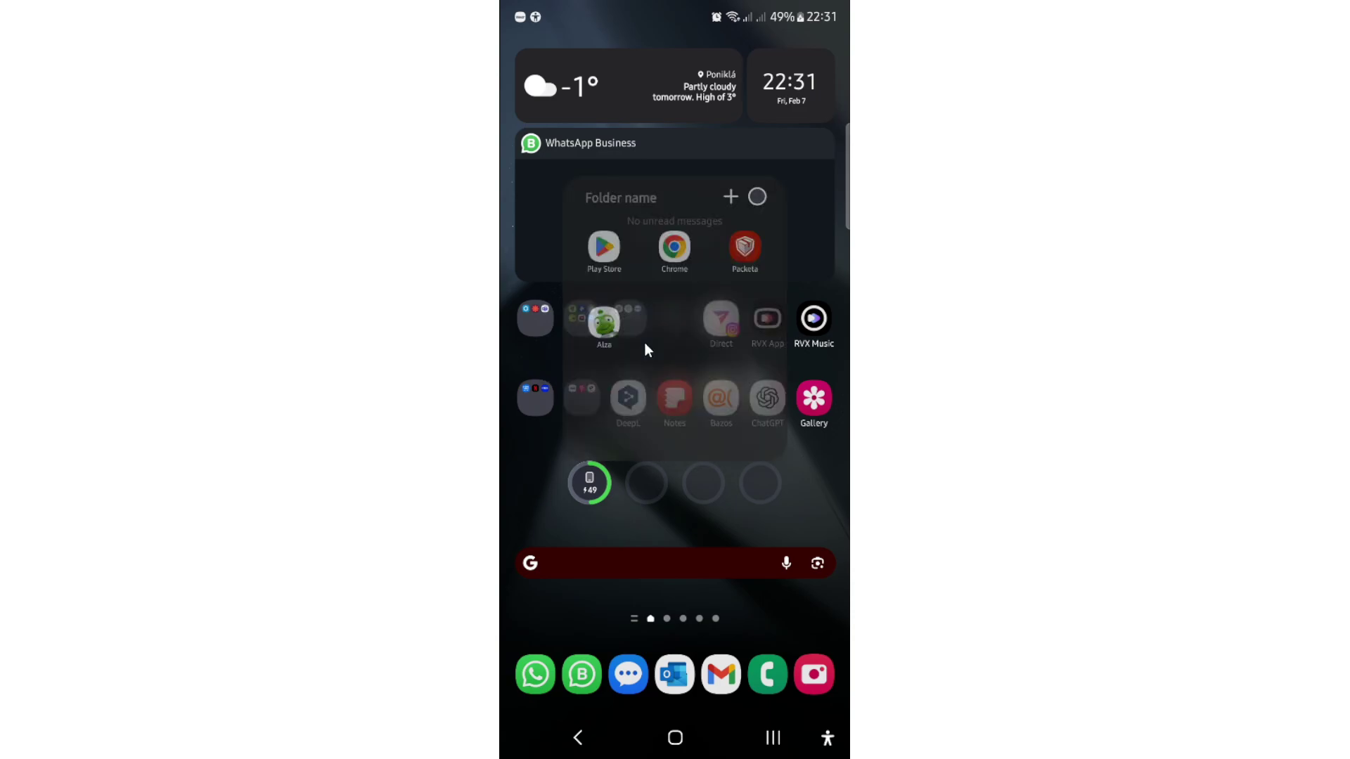
click(592, 258)
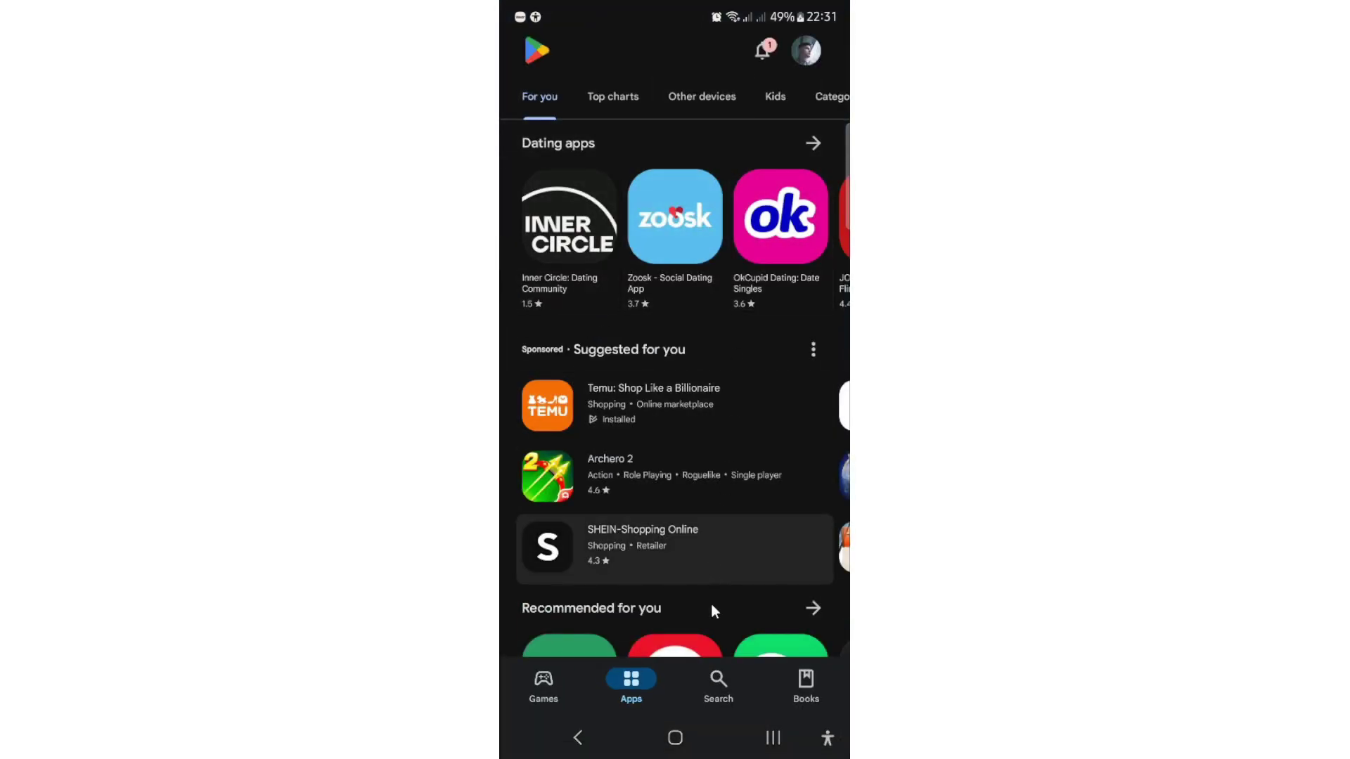
- Search the store for 'tasker' and install Tasker (Beta)
click(718, 681)
click(603, 53)
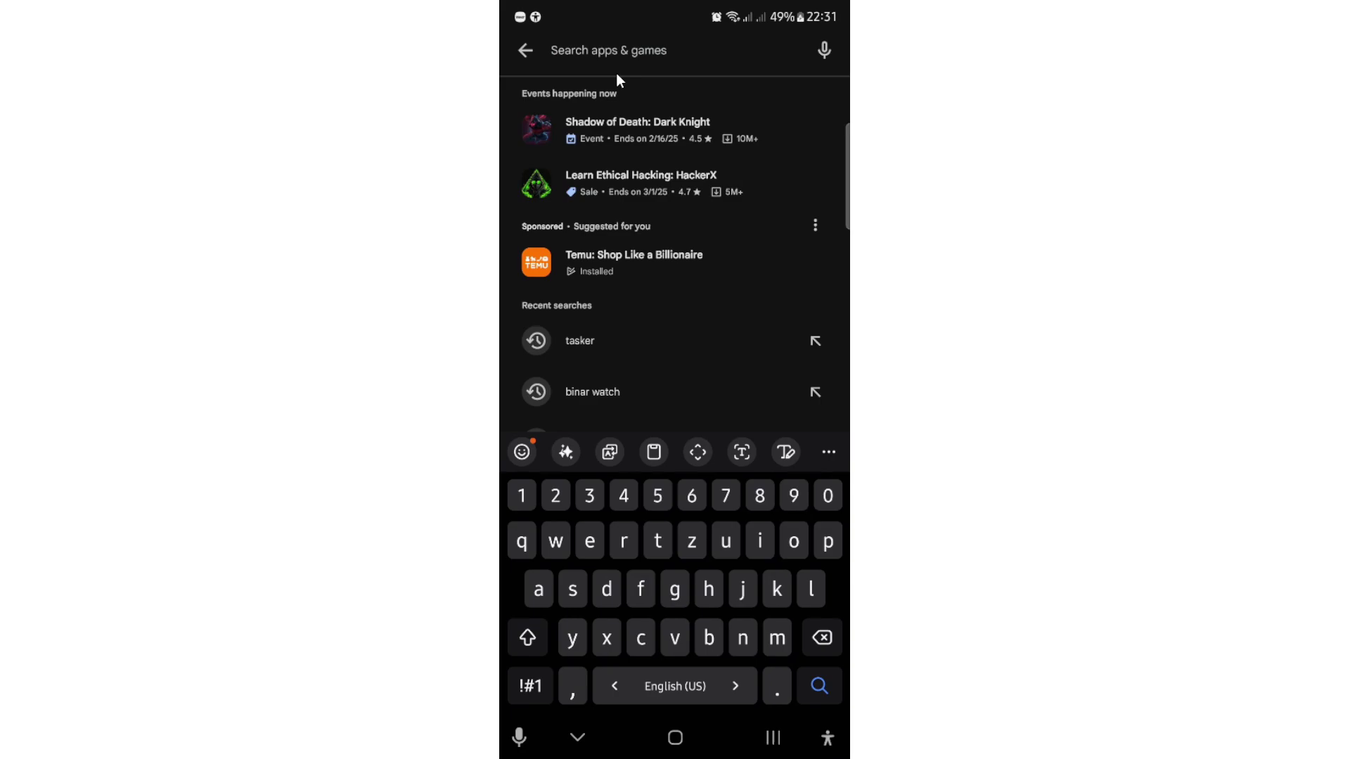
text(taskr)
key(BackSpace)
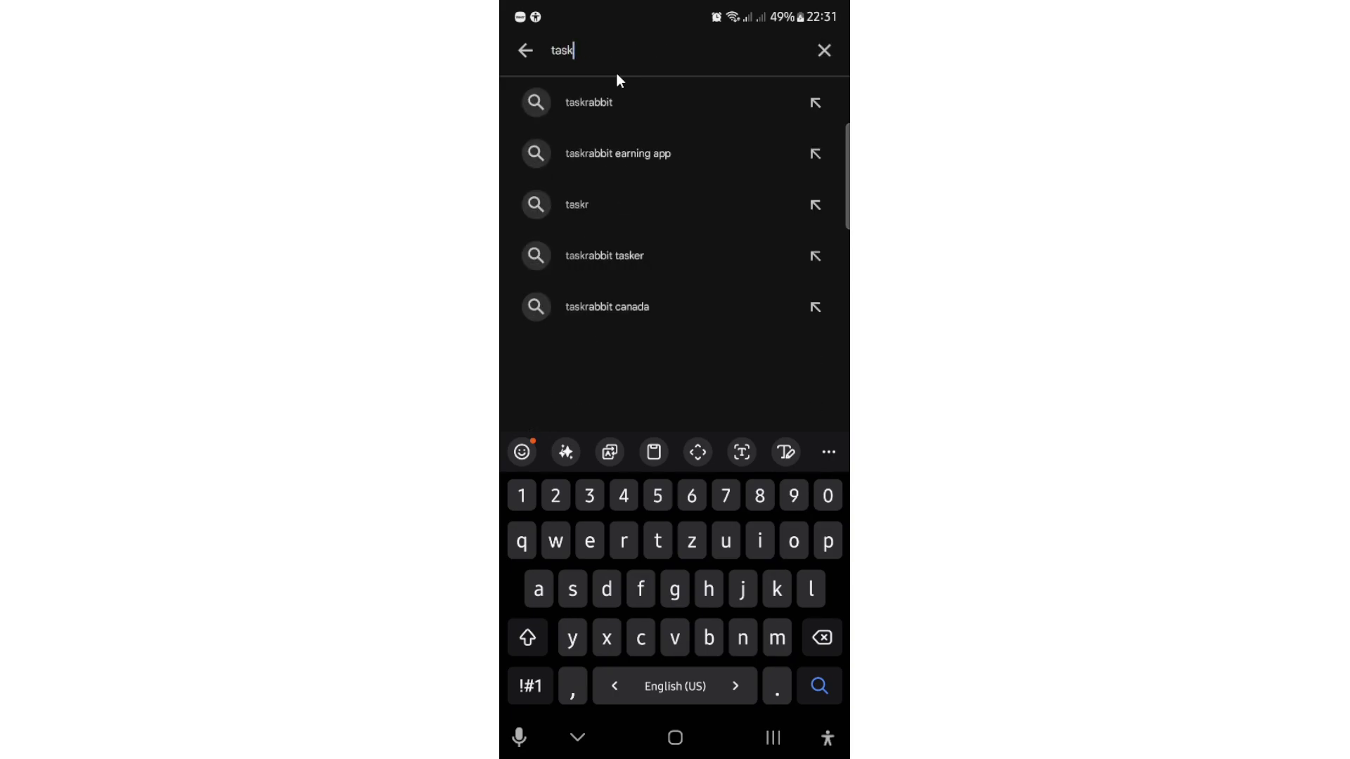
text(er)
key(Return)
click(656, 342)
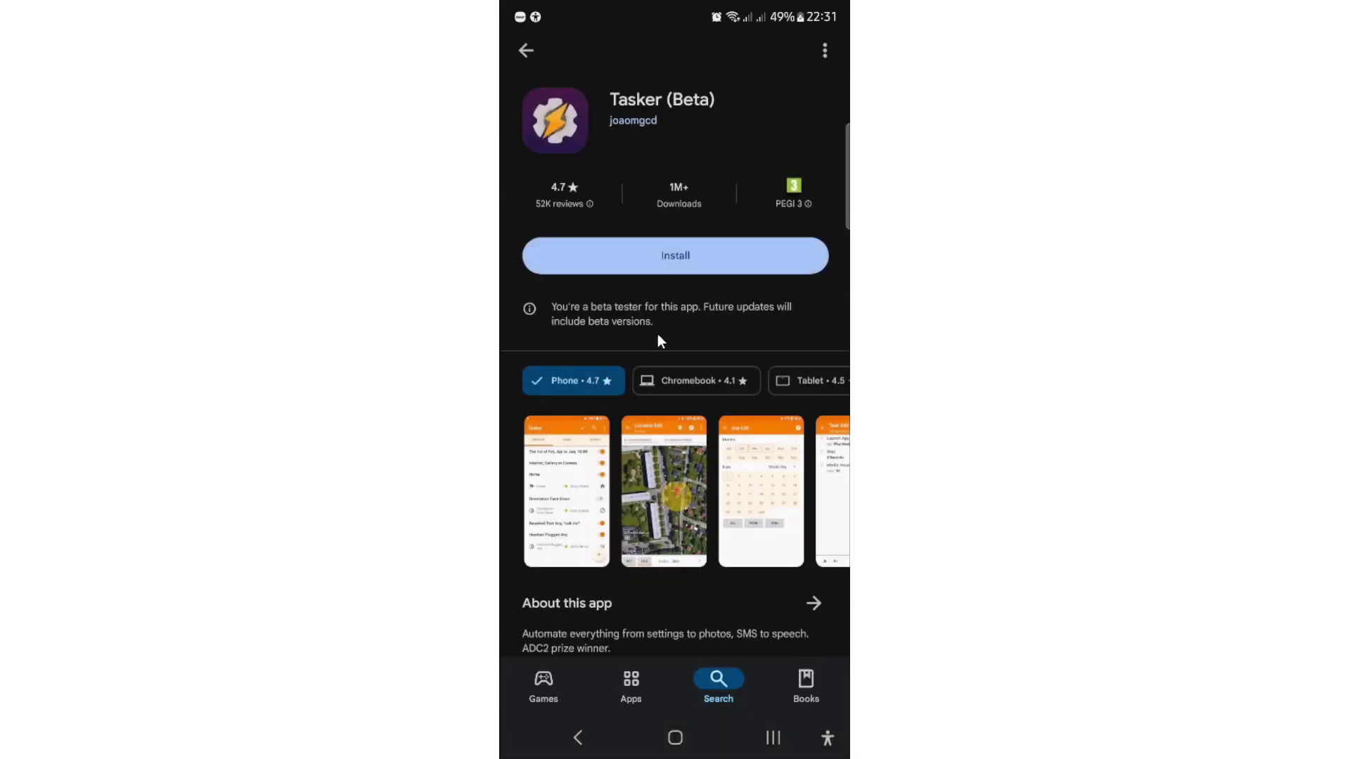
click(634, 253)
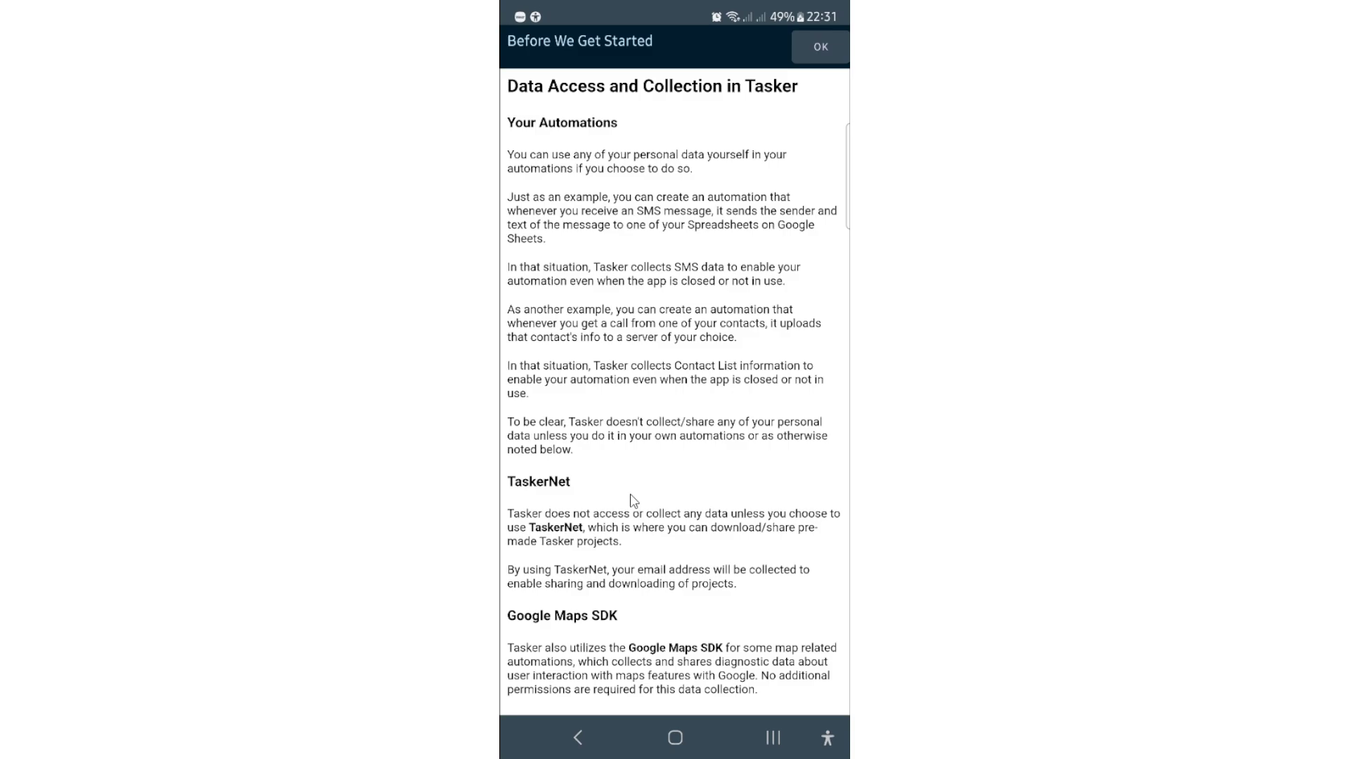
- Dismiss the data access notice and pick the full Tasker experience on Make Your Choice
click(821, 47)
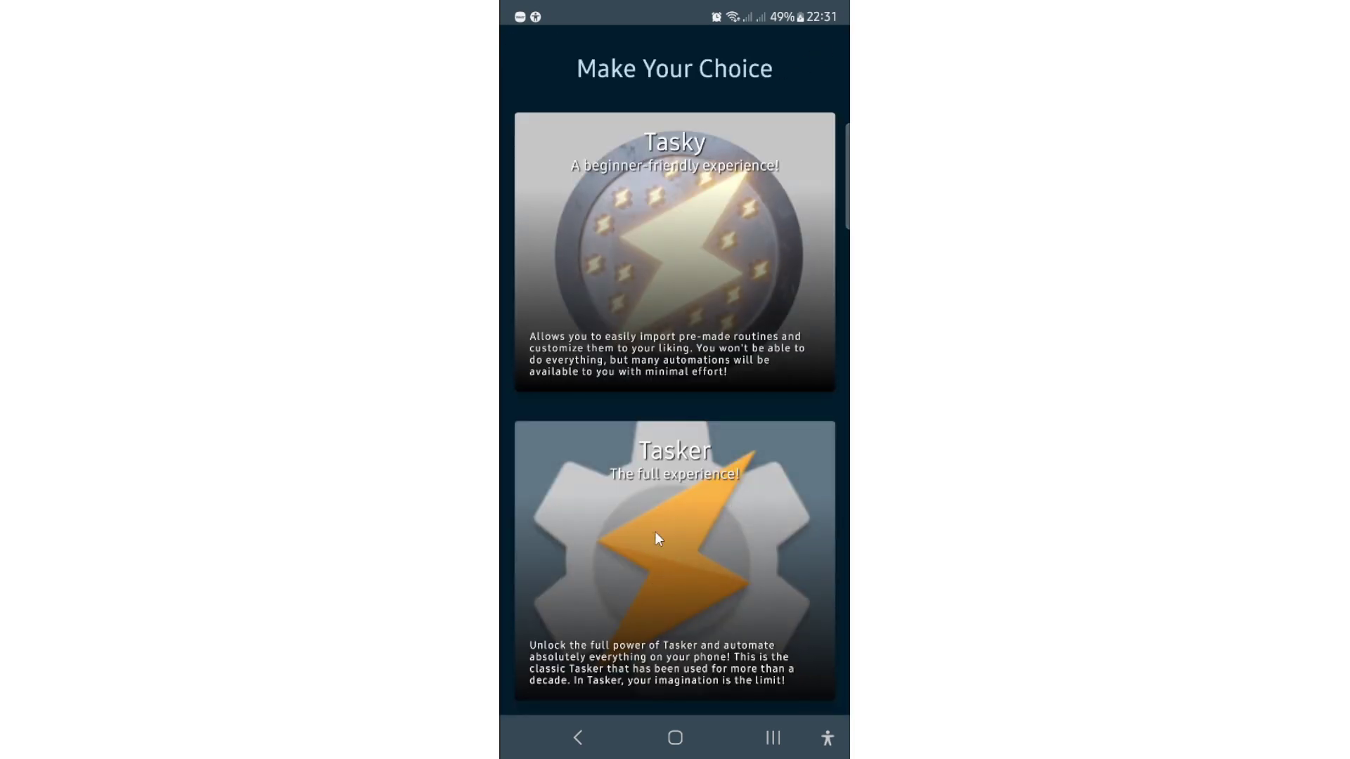
click(677, 553)
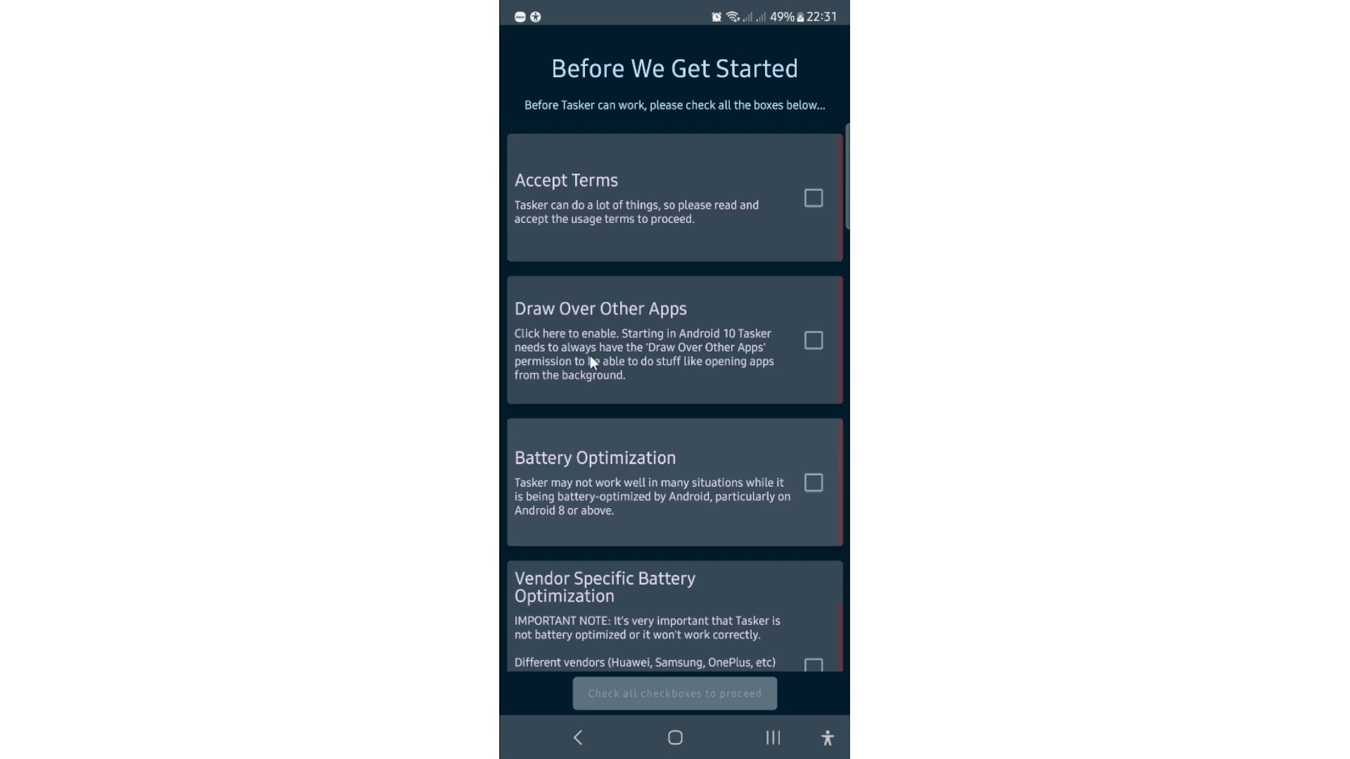
- Accept the terms, allow Tasker to appear on top, and exempt it from battery optimization
click(812, 198)
click(771, 672)
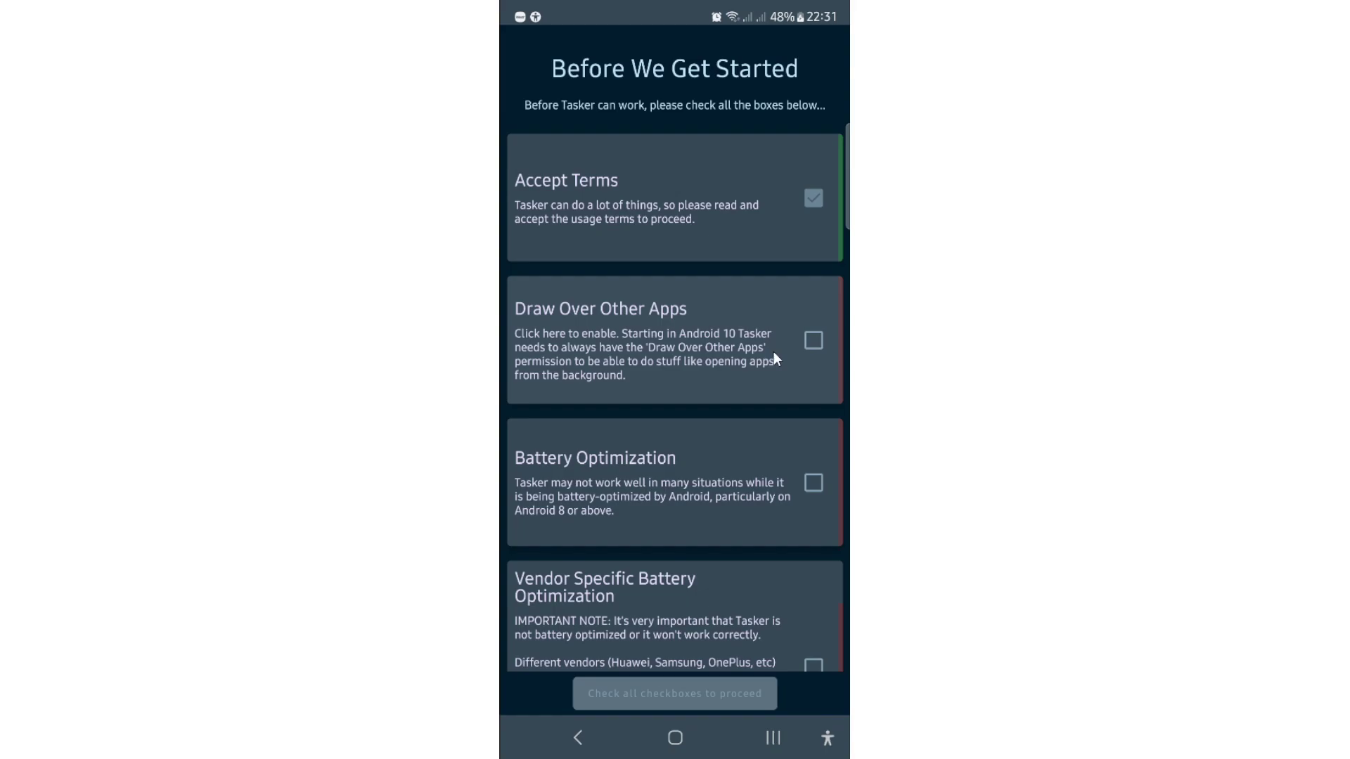
click(813, 341)
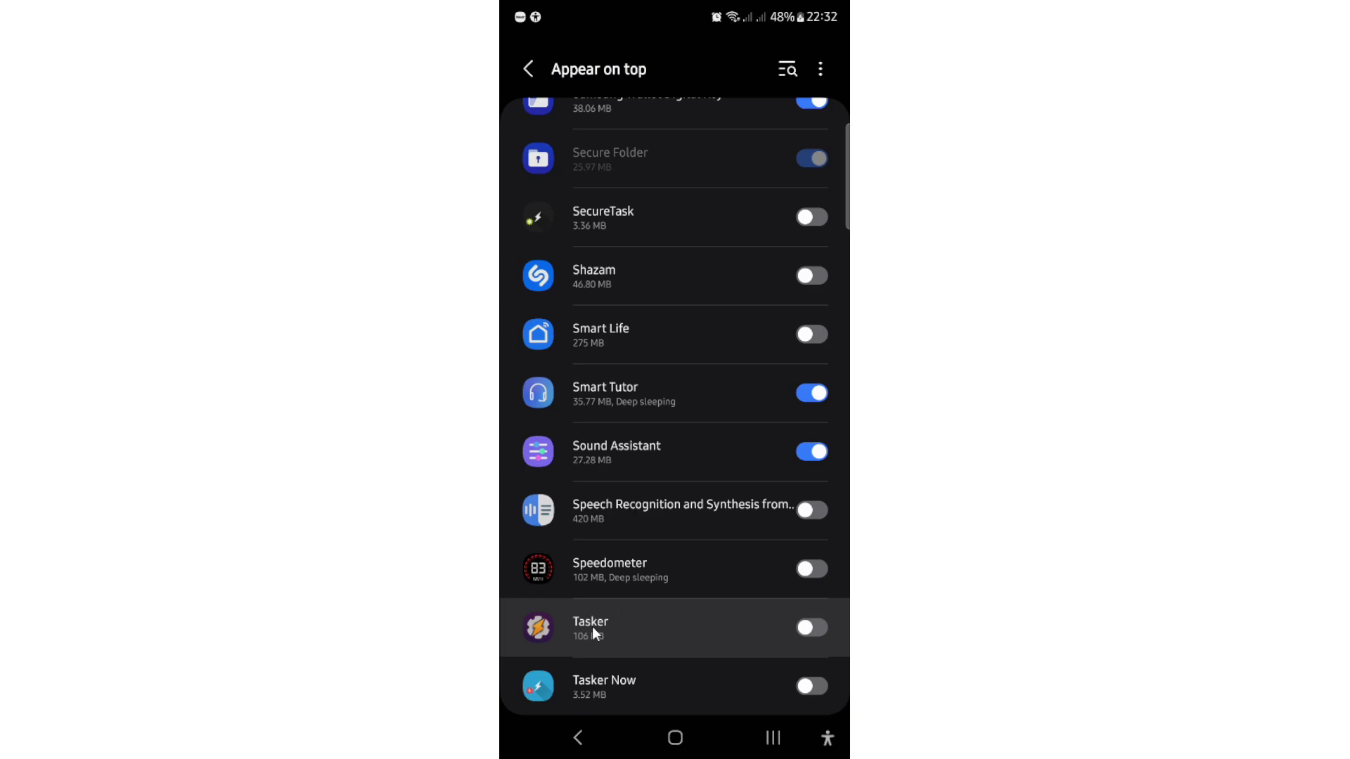
click(808, 627)
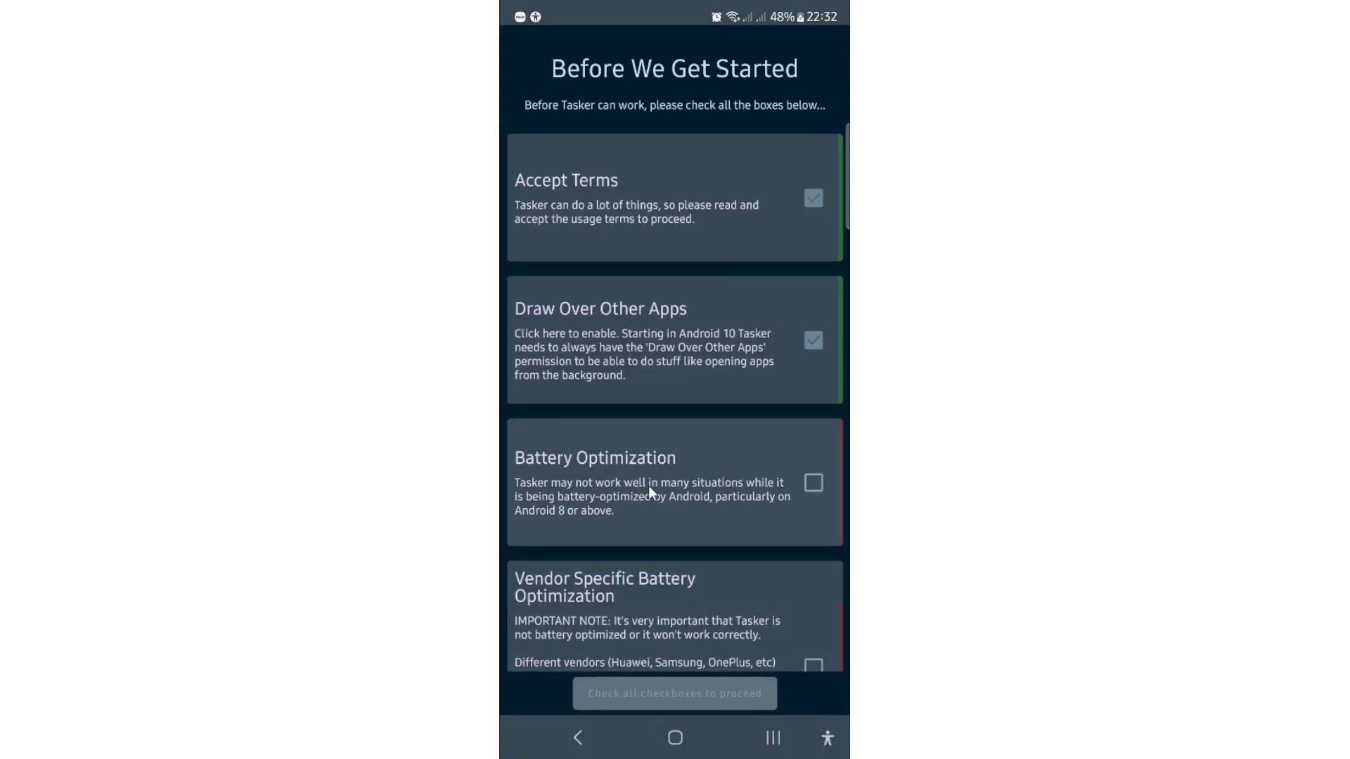
click(808, 484)
click(737, 412)
- Check Vendor Specific Battery Optimization, dismiss its browser tip, and proceed to Tasker's main screen
scroll(695, 547, down, 3)
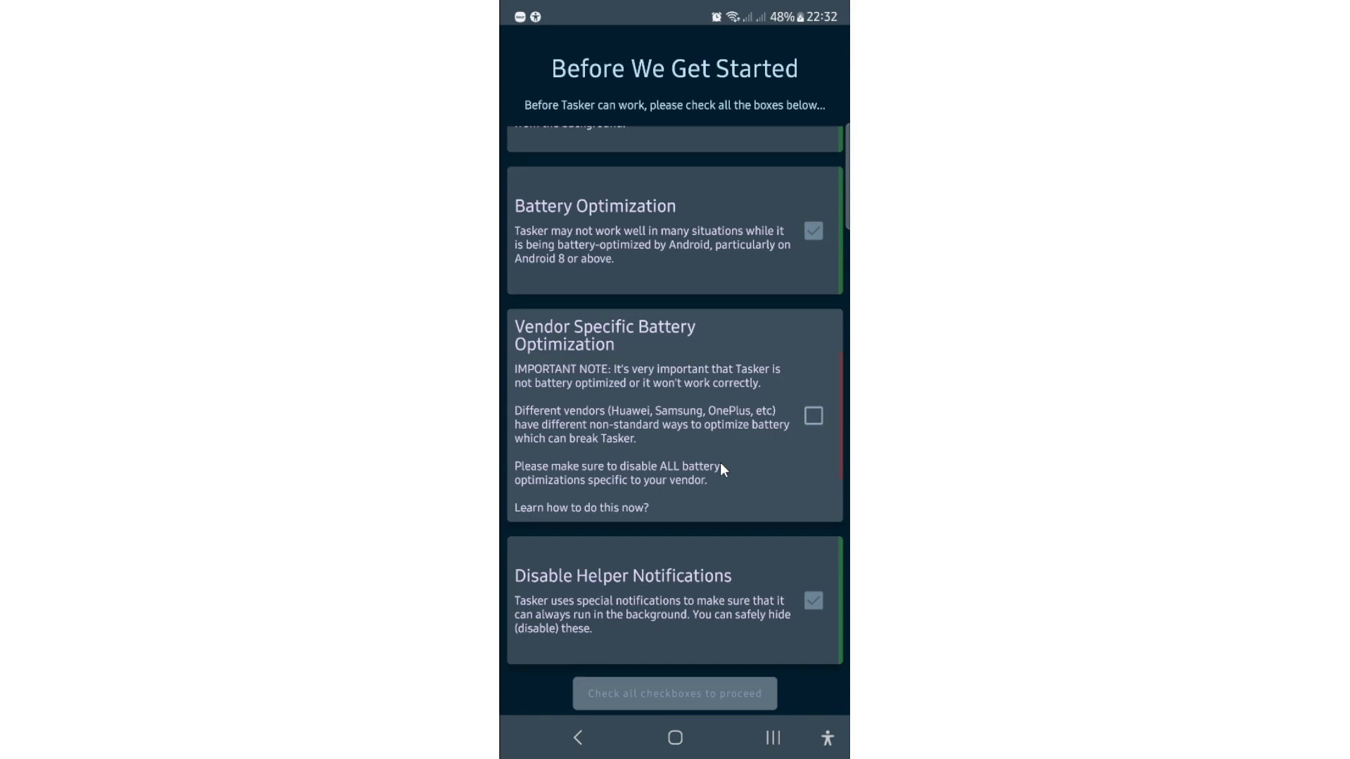
click(813, 415)
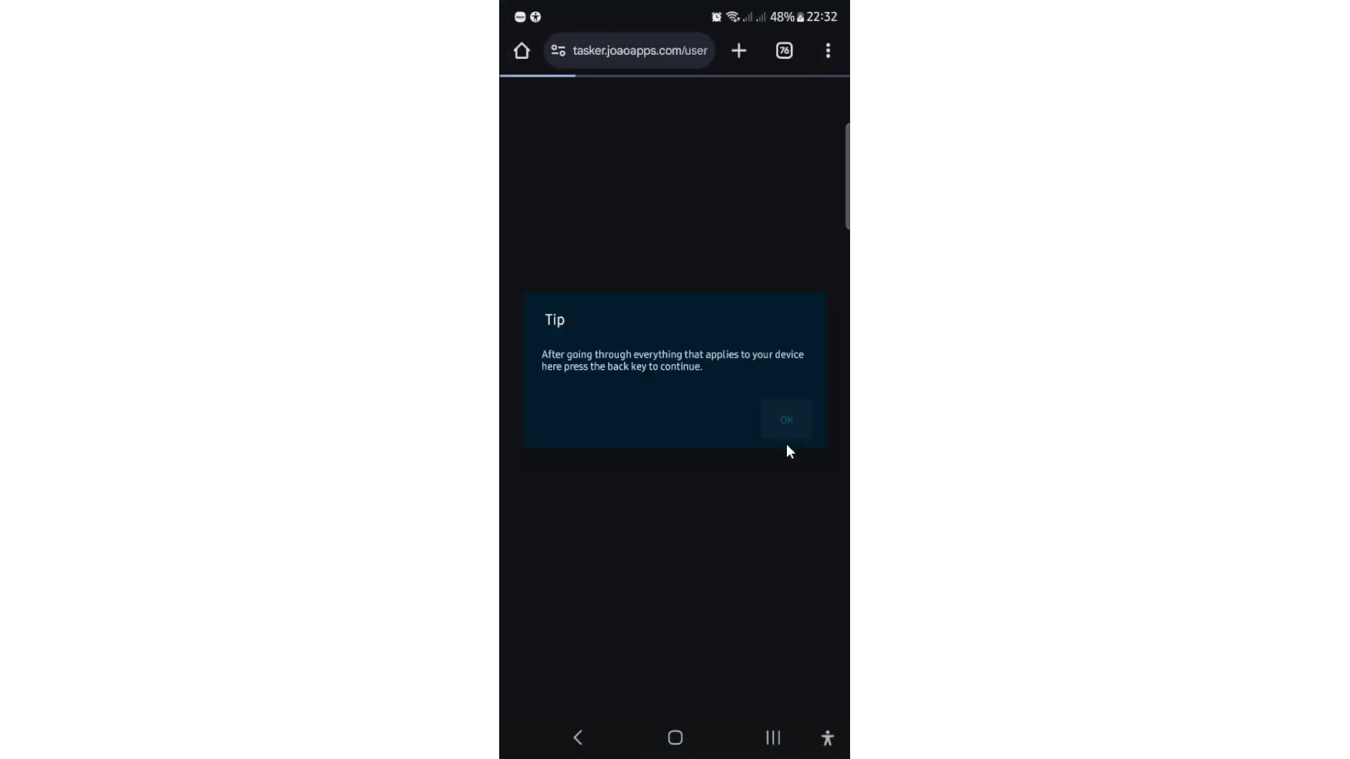
click(783, 426)
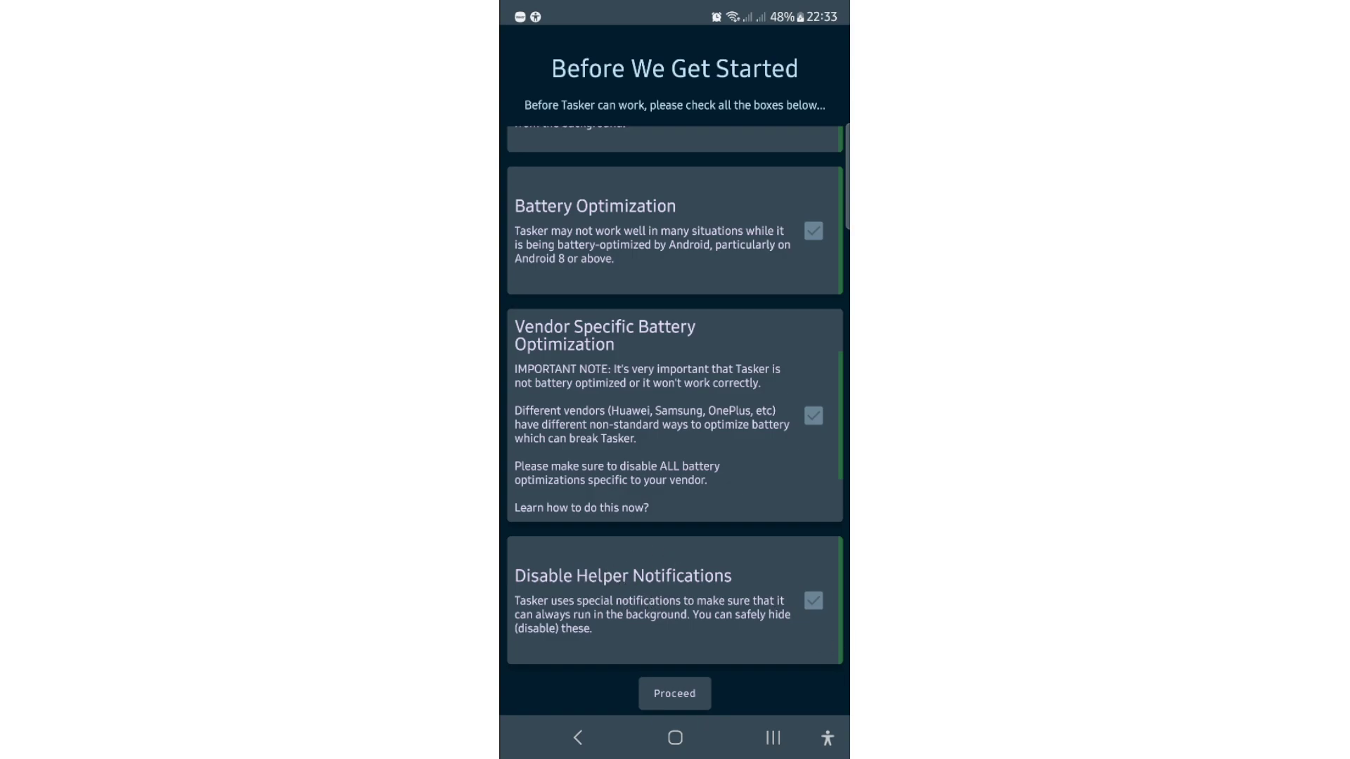
click(668, 695)
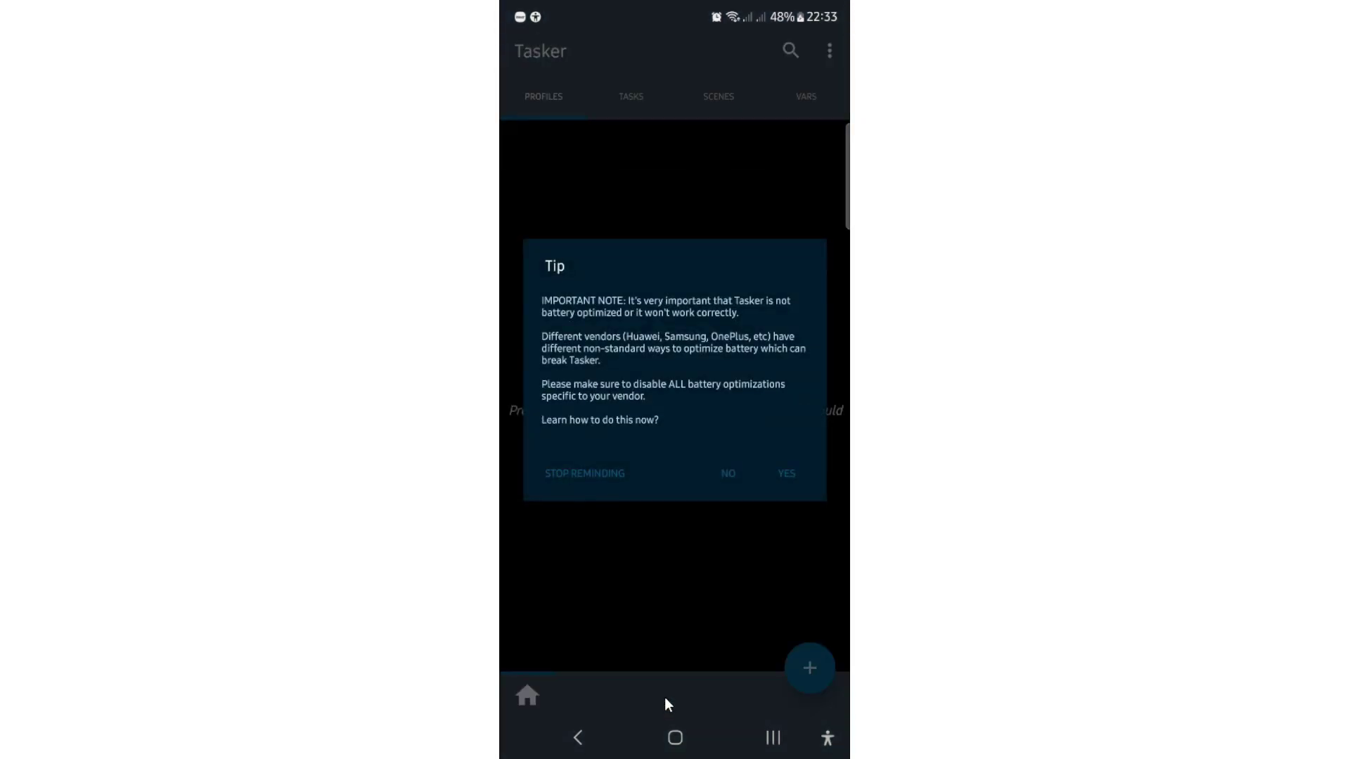
- Close the battery tip, switch to the Tasks tab, and show the recent apps overview
click(641, 111)
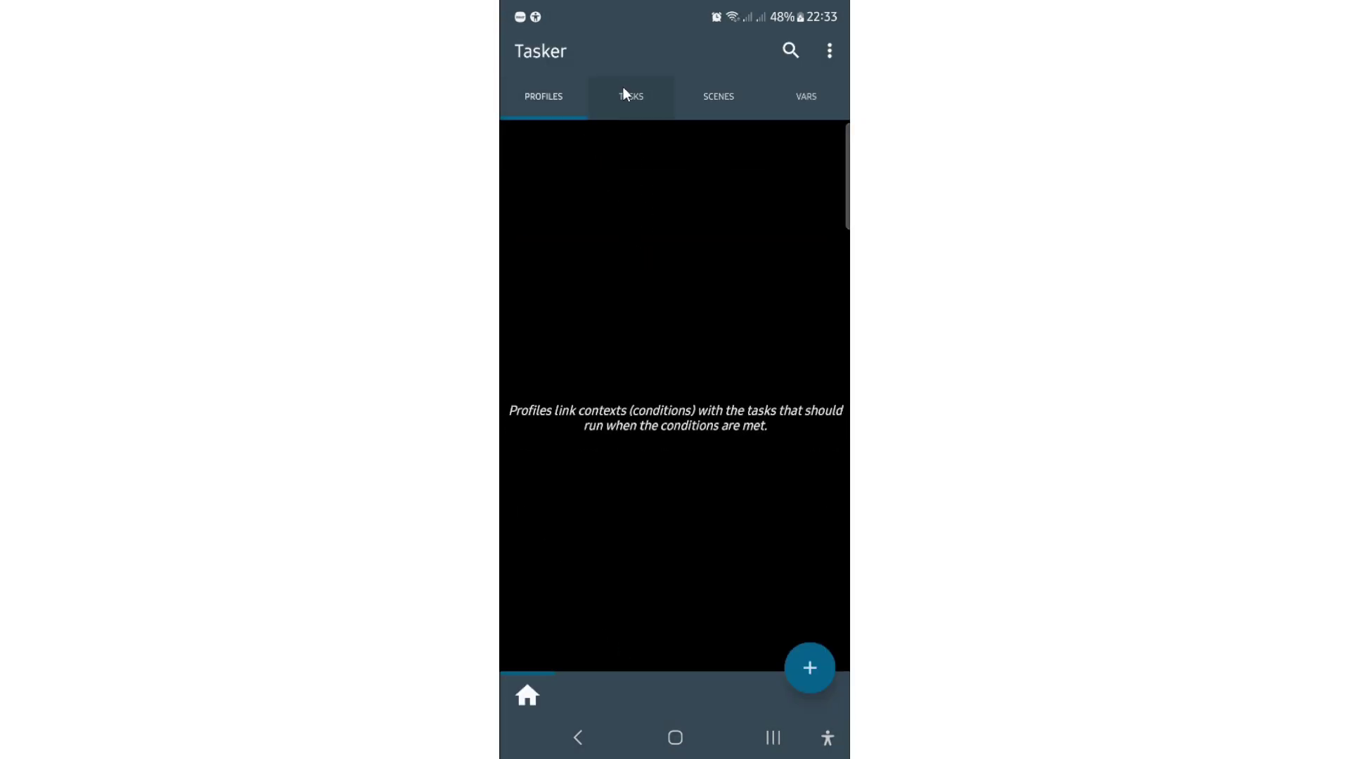
click(627, 93)
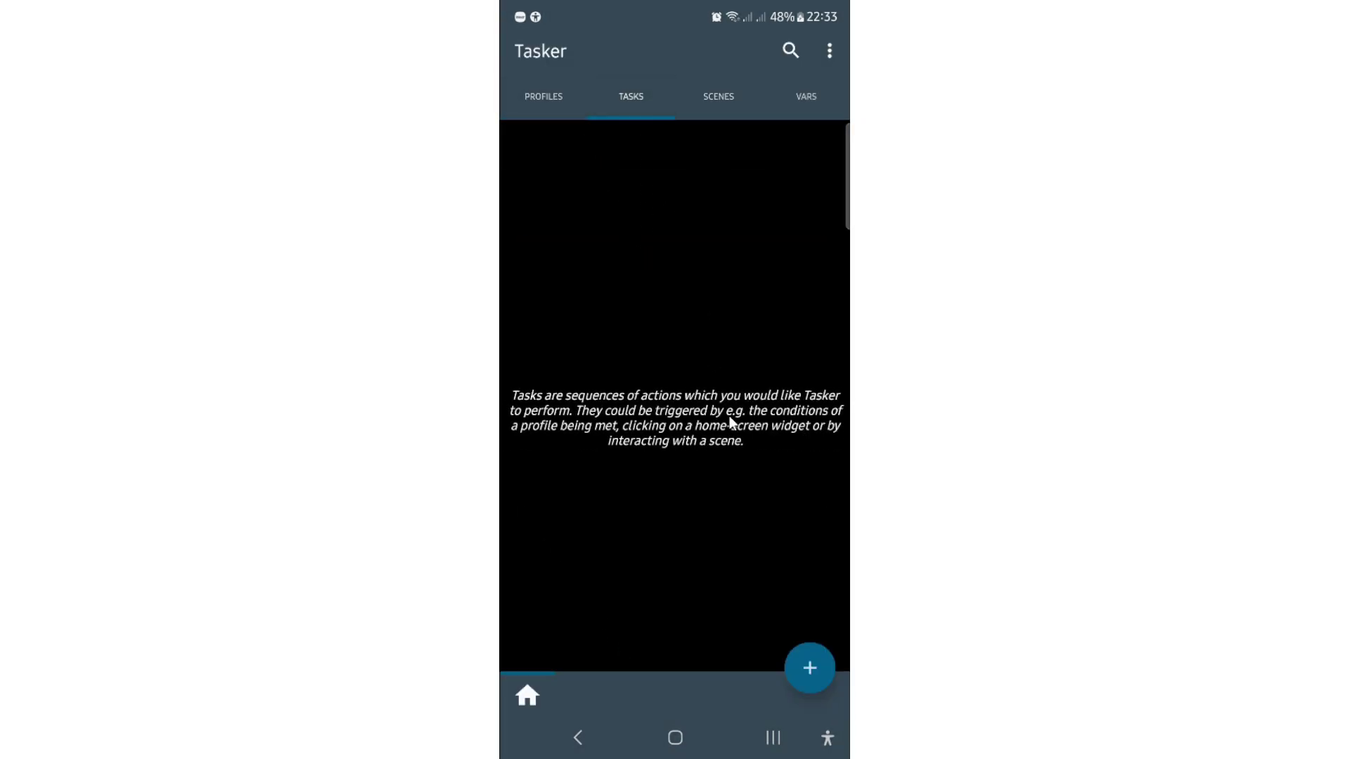
click(772, 738)
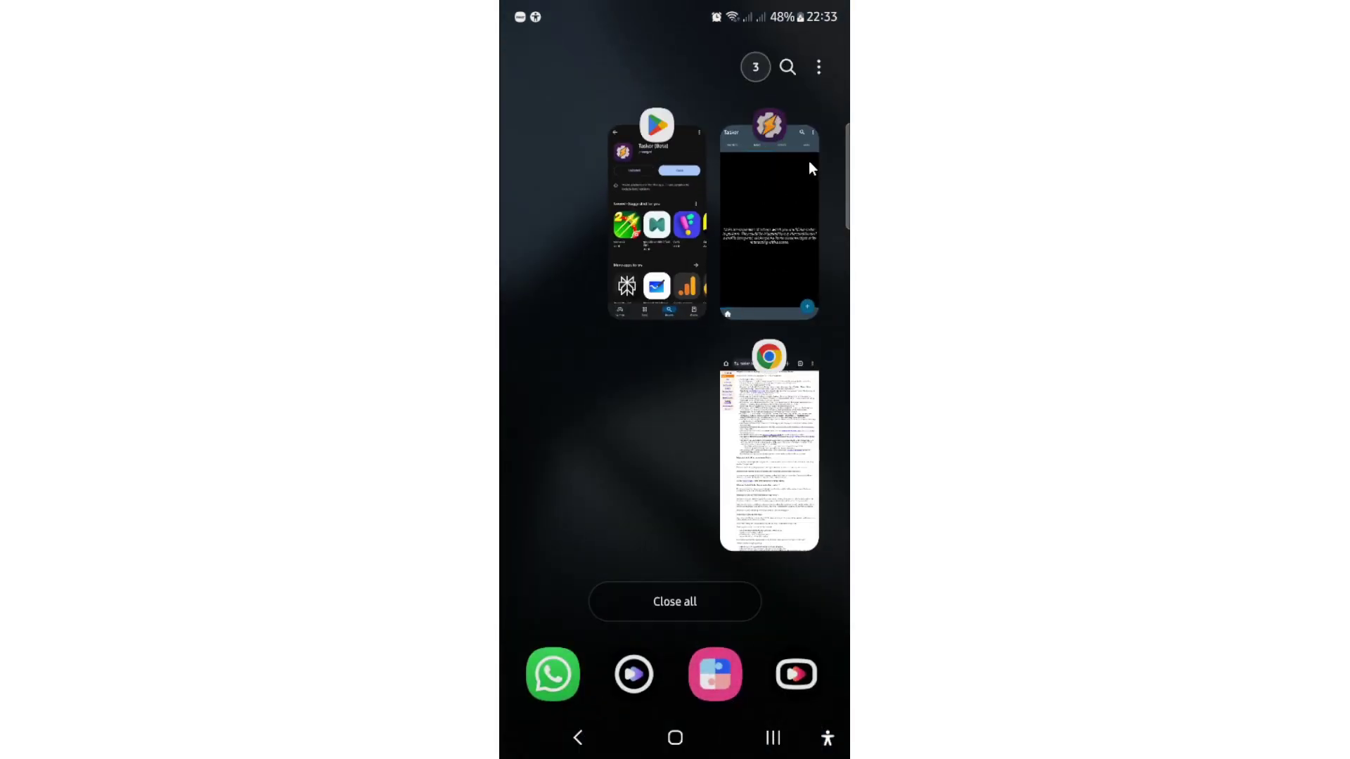
- Open Tasker's App info page from its icon in the recent apps overview
click(767, 123)
click(725, 134)
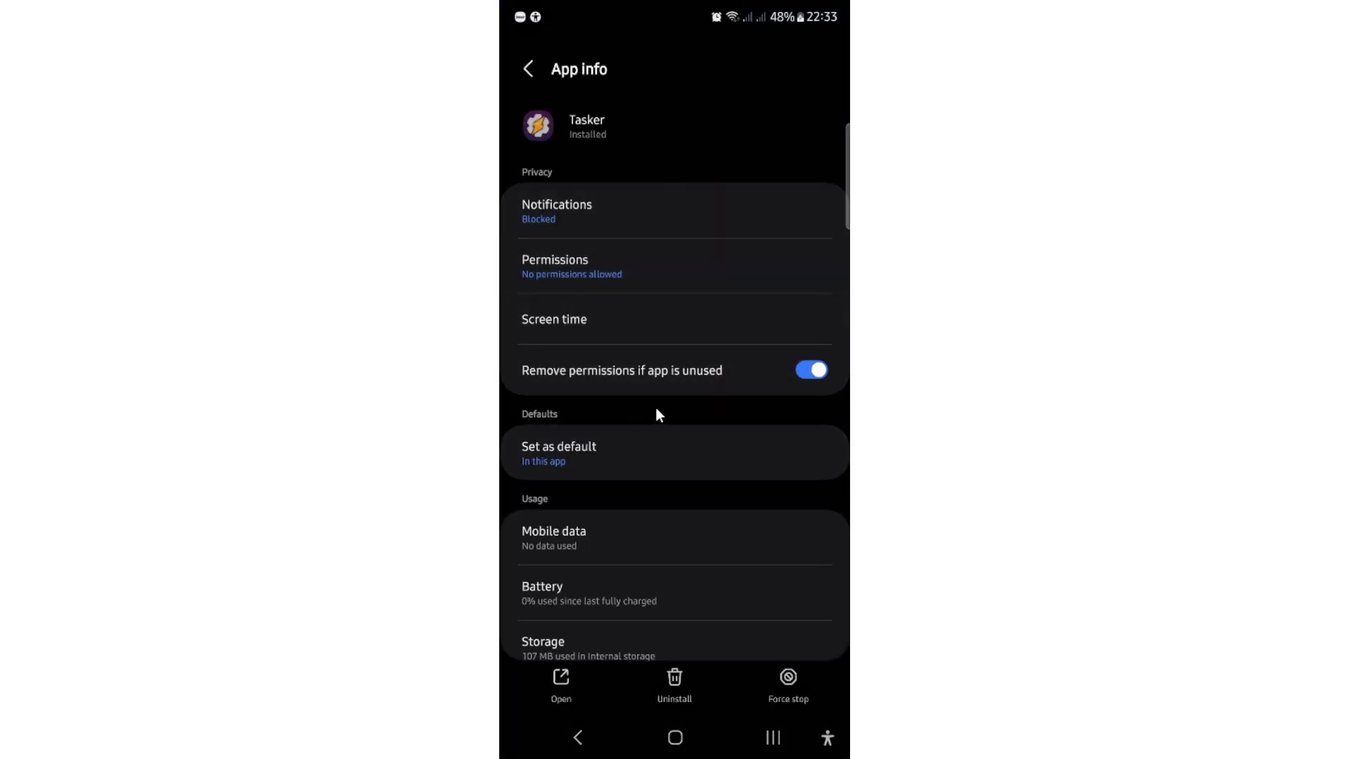
- Allow Tasker notifications, switch off the 'Placeholder - Please Disable' category, and return to Tasker
click(593, 221)
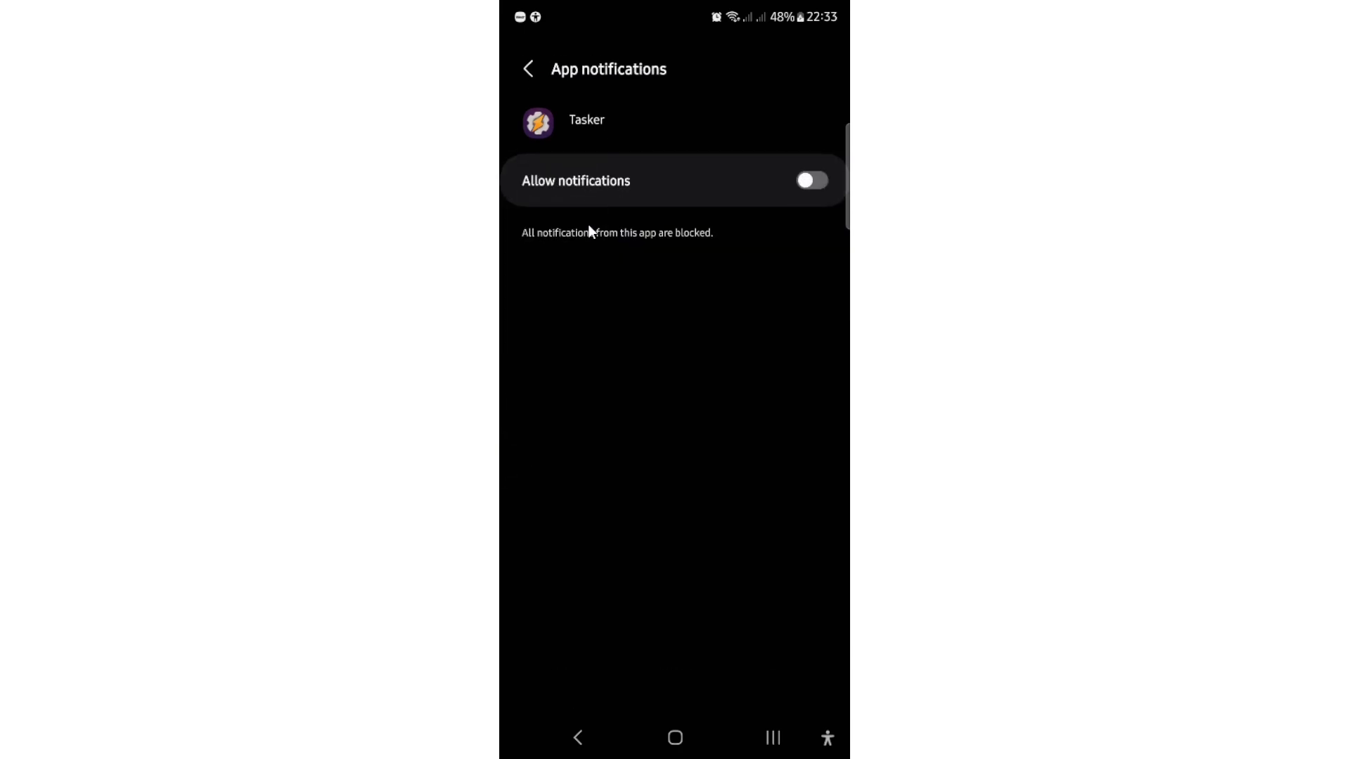
click(813, 187)
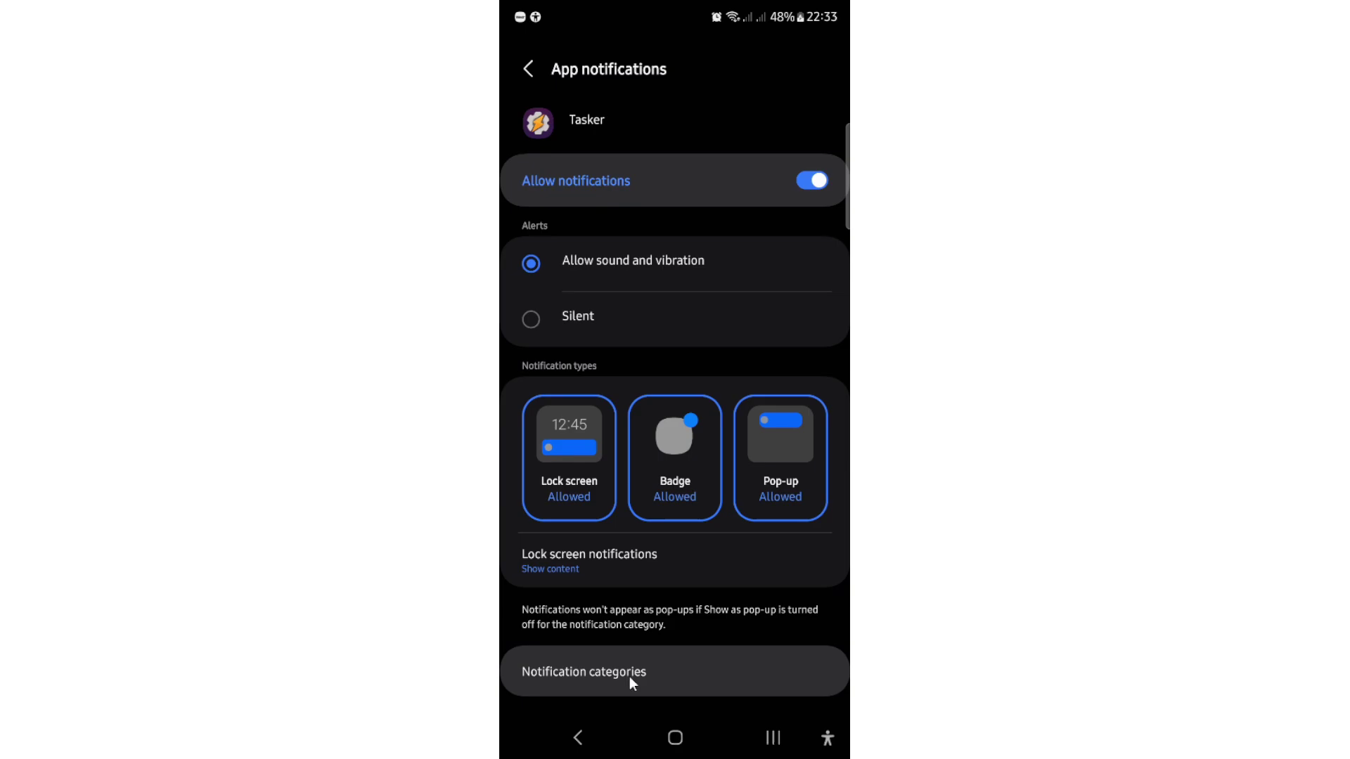
click(648, 671)
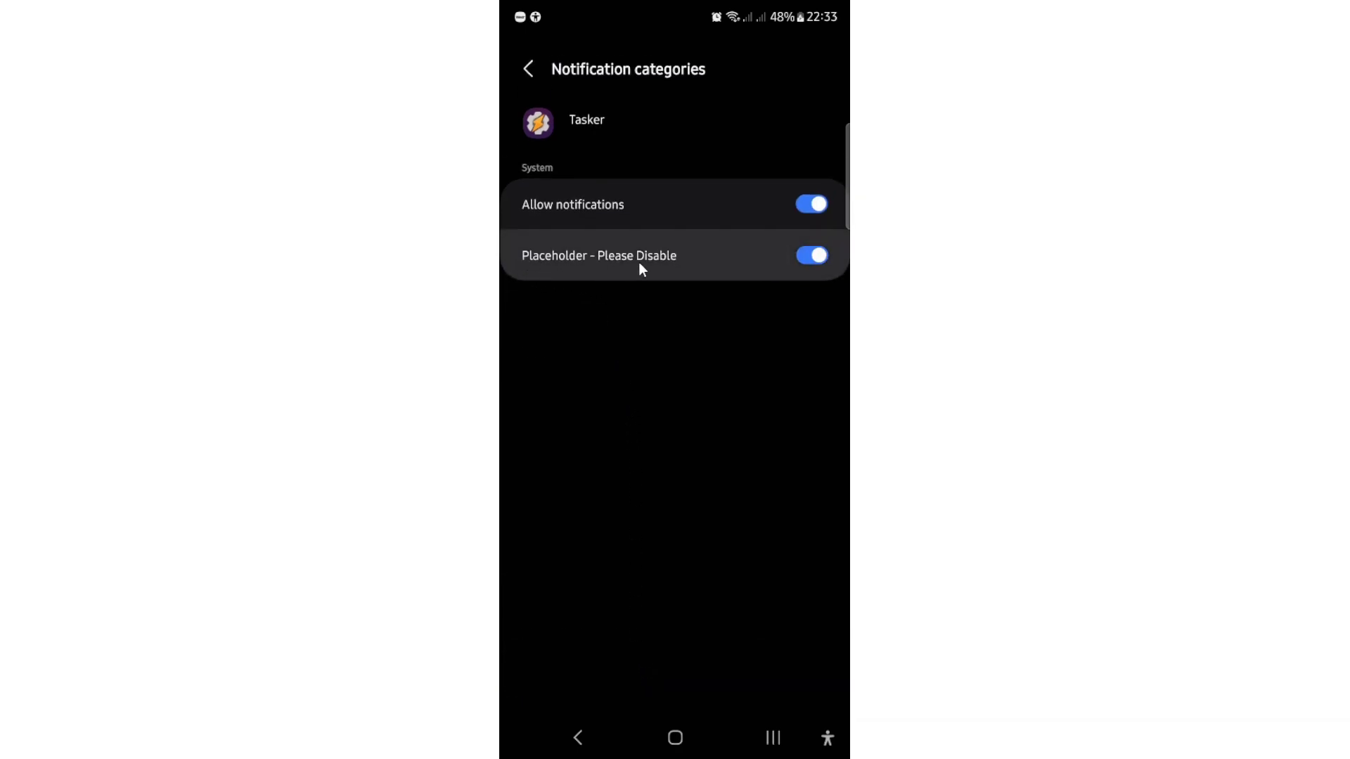
click(810, 254)
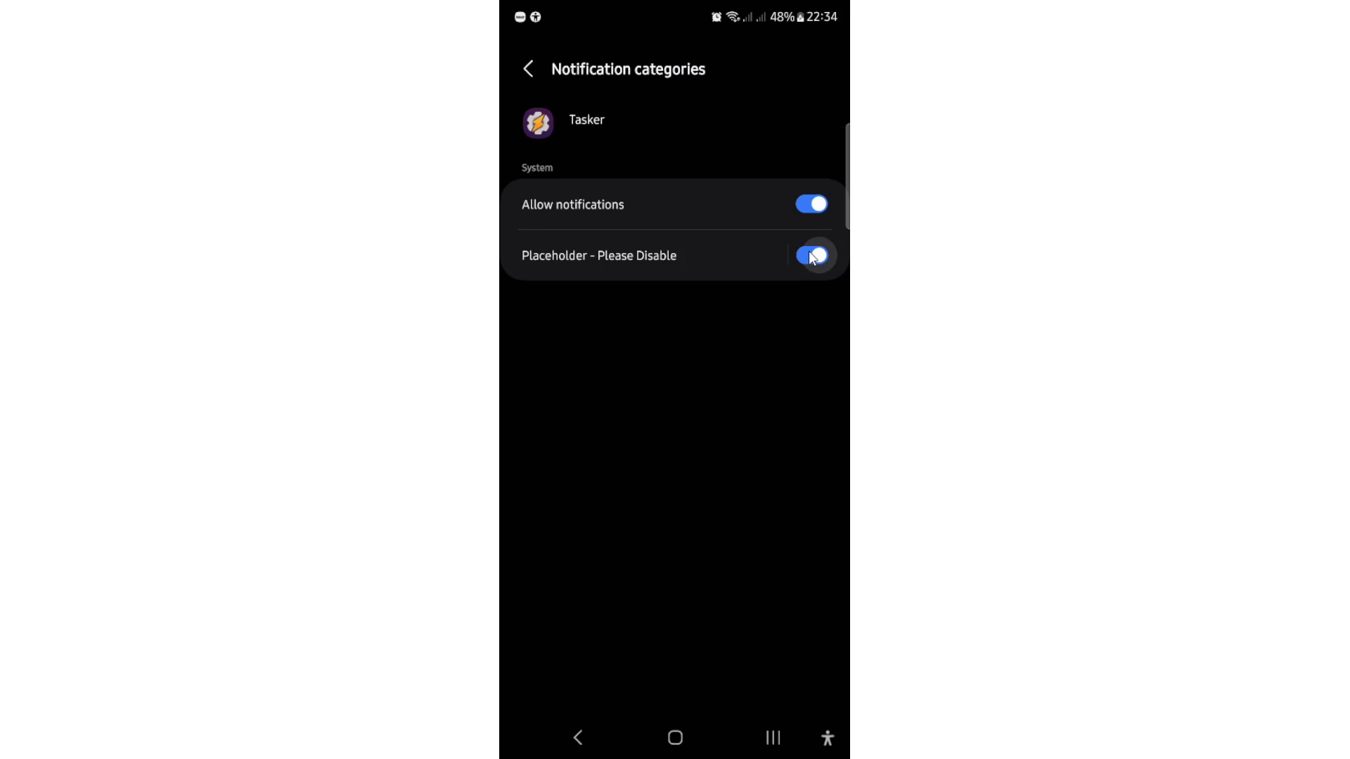
click(528, 68)
click(793, 98)
- Go through the Profiles, Tasks and Scenes tabs to read each description
click(719, 97)
click(685, 93)
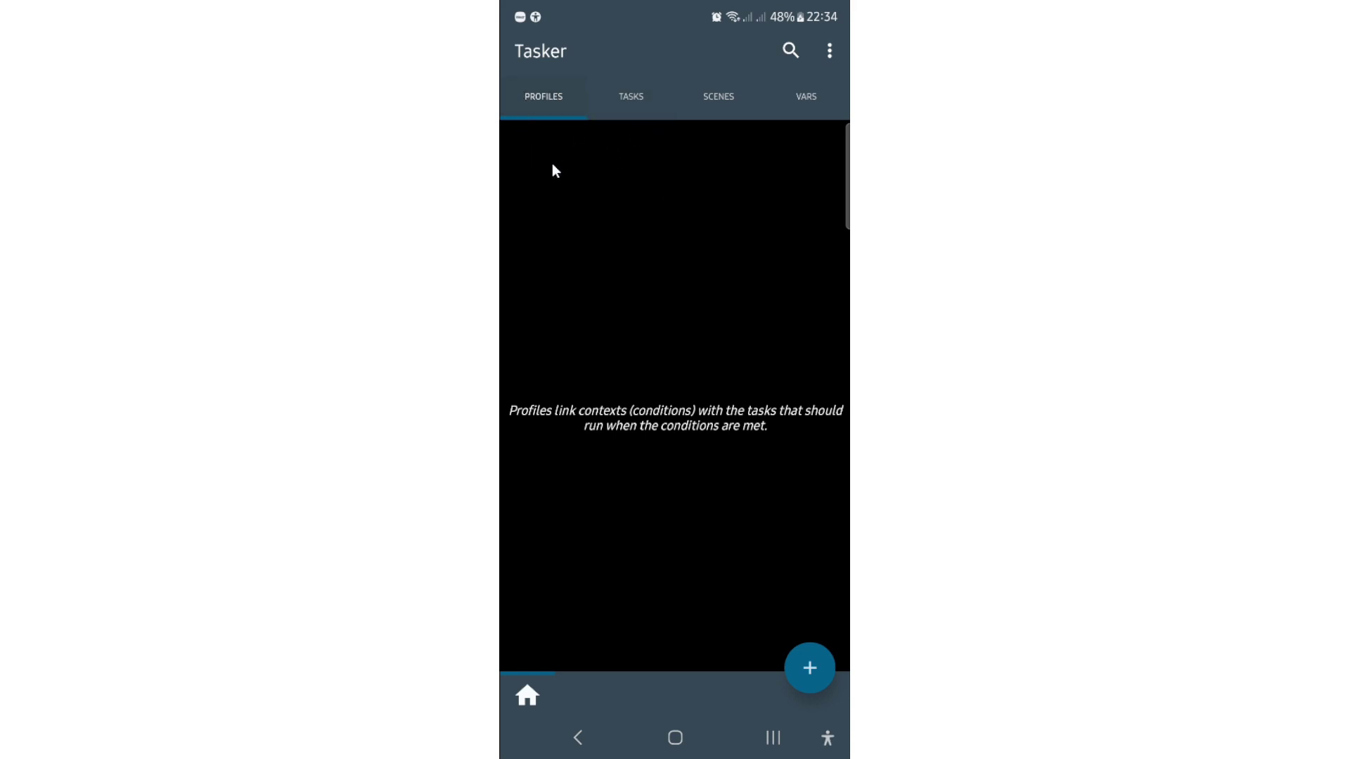
click(621, 99)
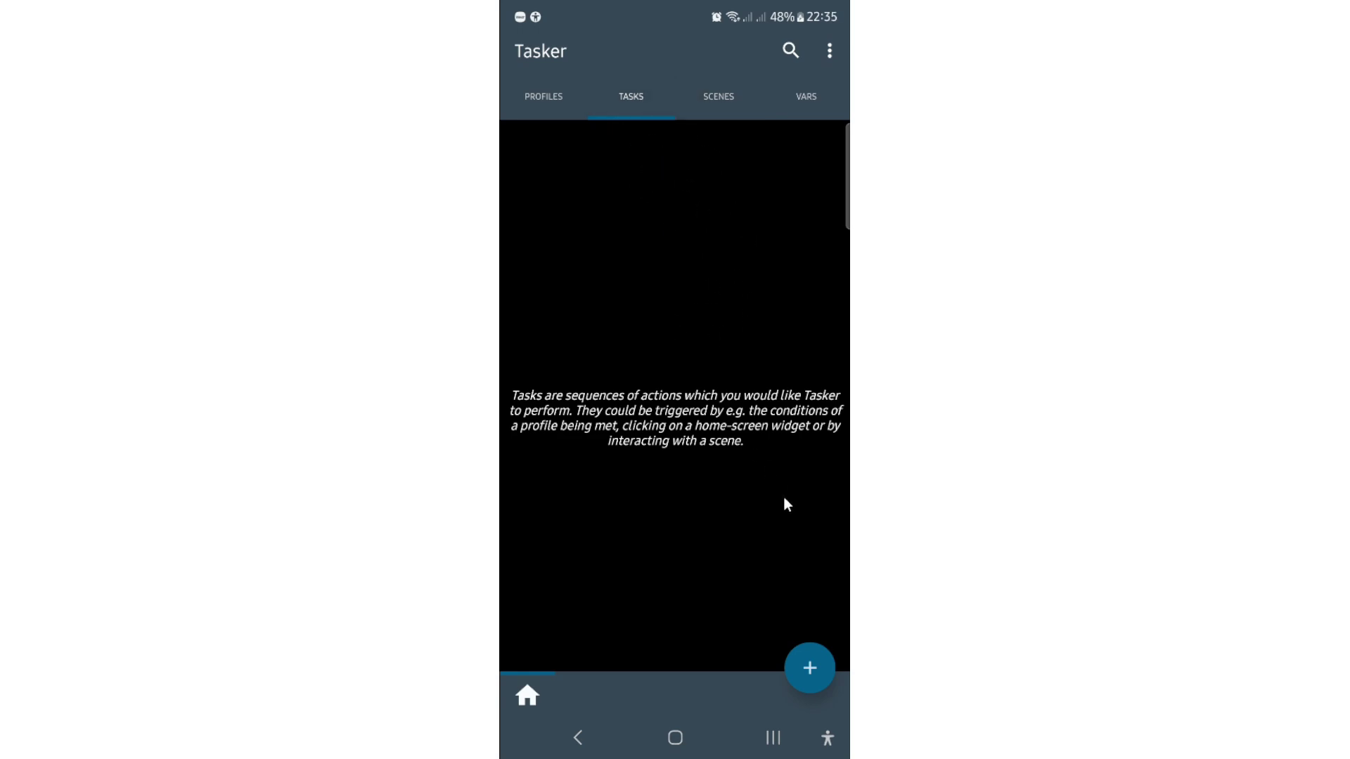
click(719, 107)
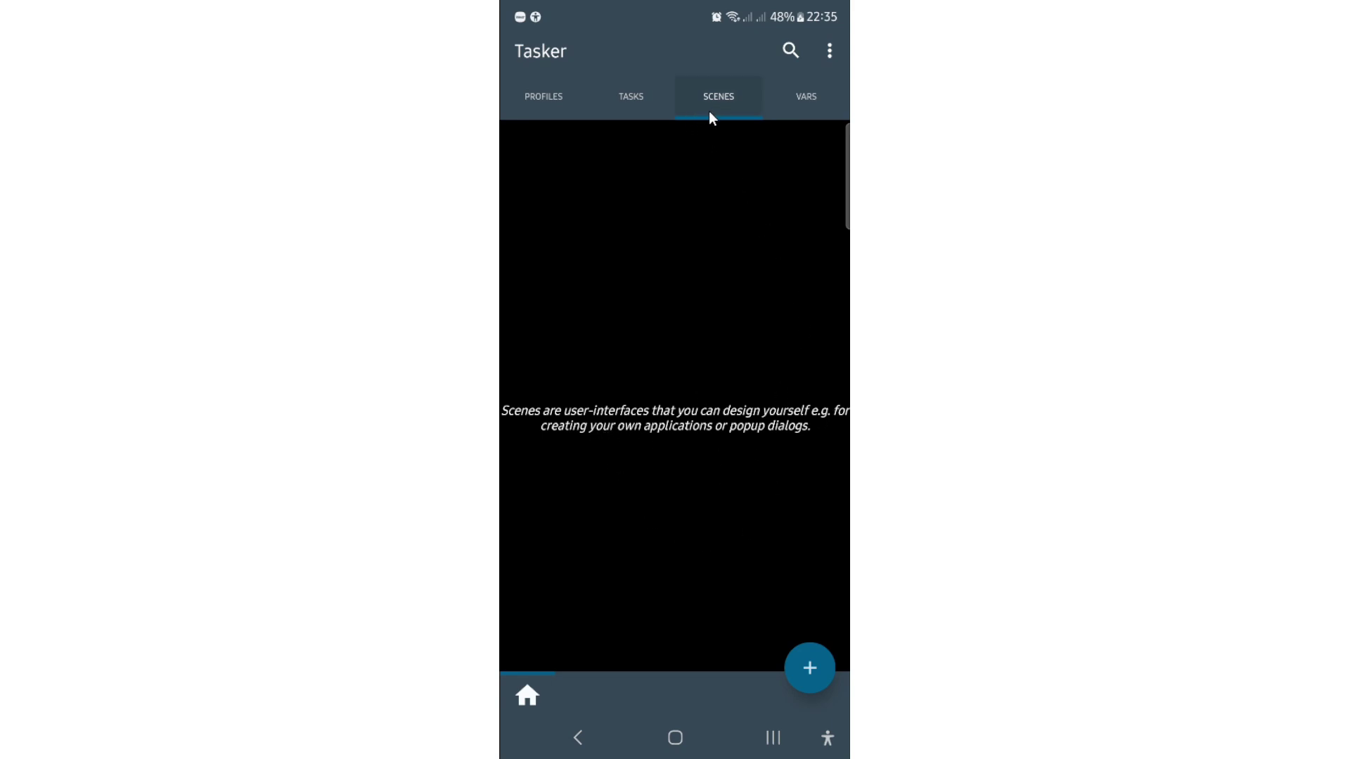
- Show the Vars tab, stop the variables tip reminding, then revisit Tasks and Vars
click(810, 106)
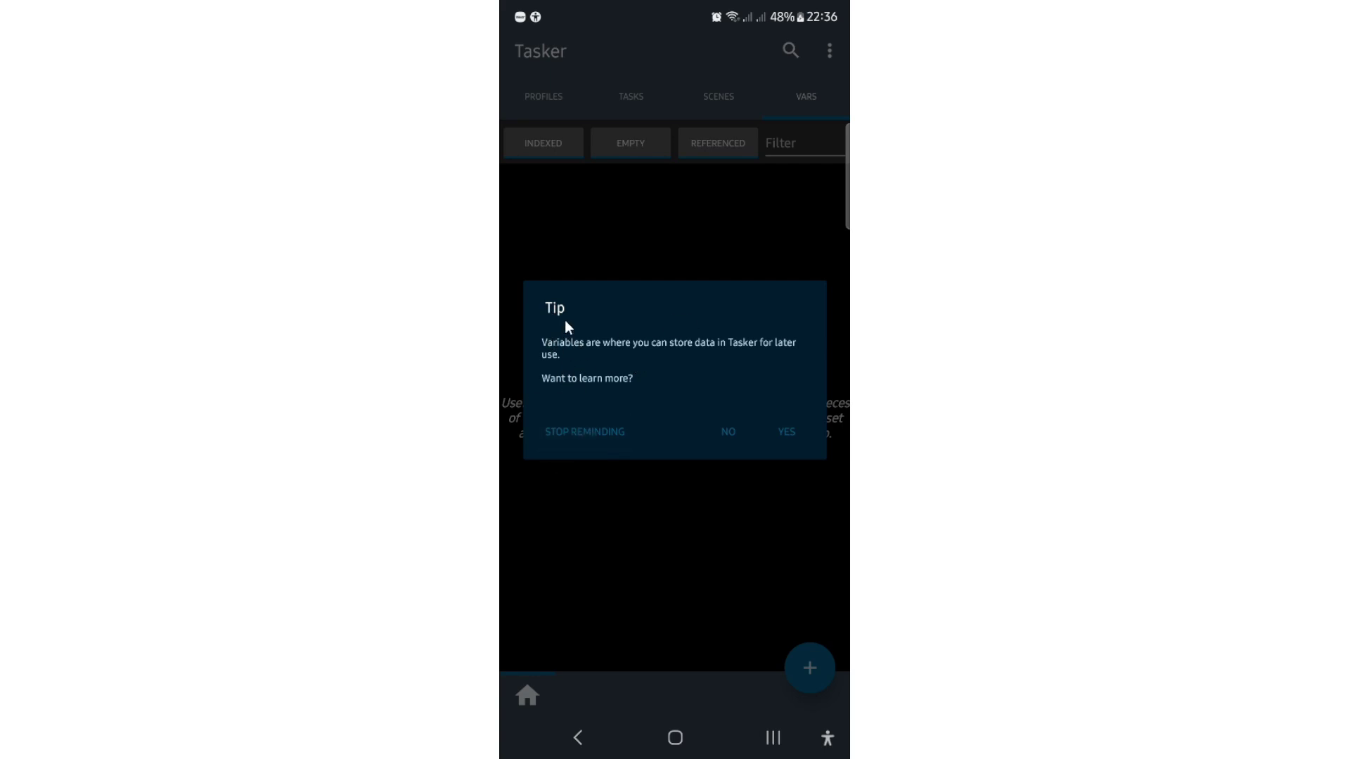
click(576, 438)
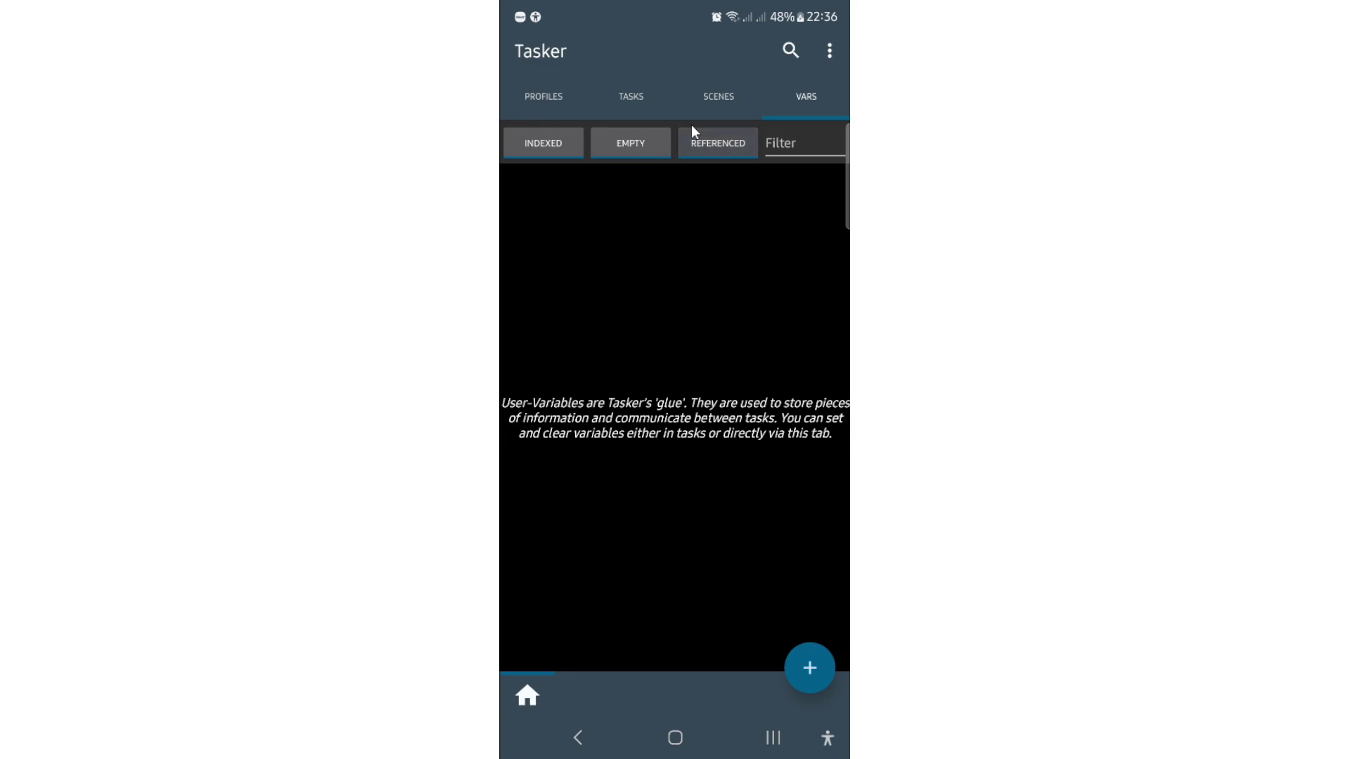
click(610, 97)
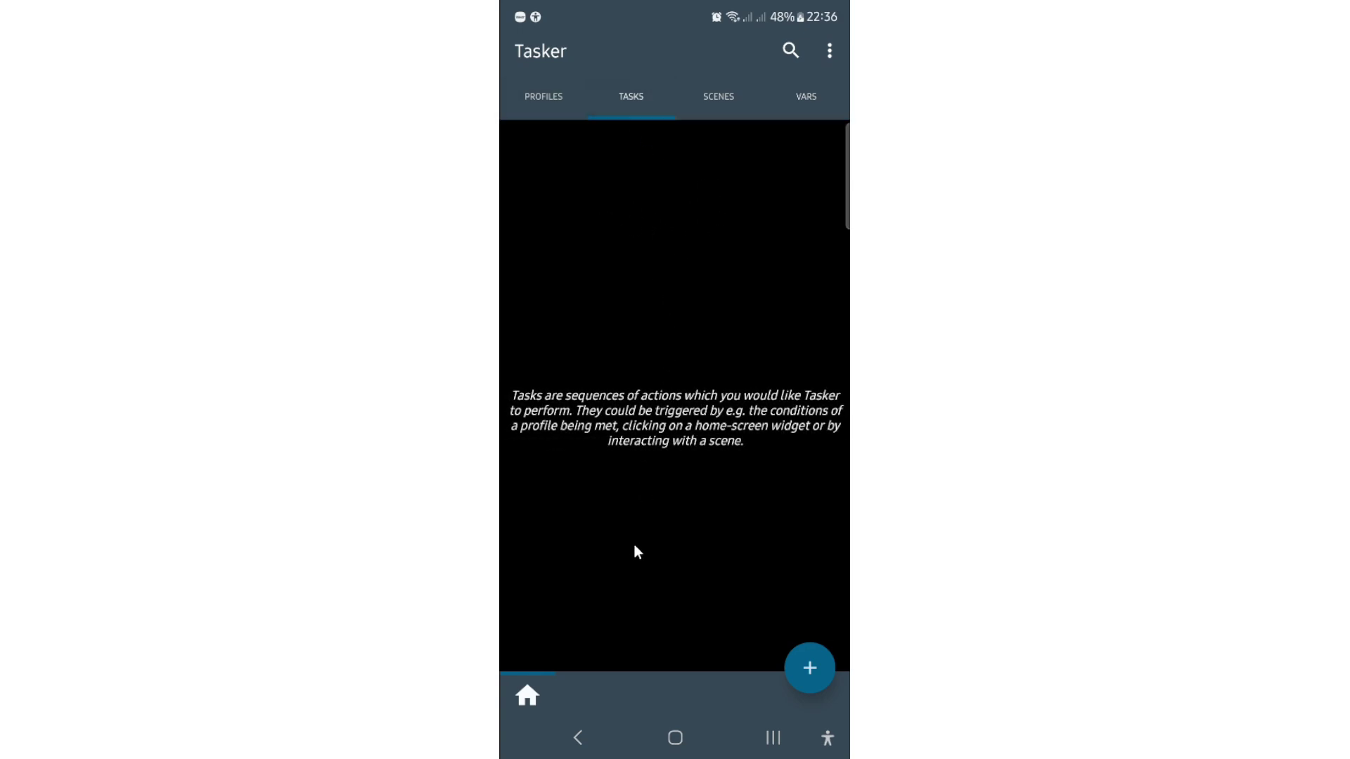
click(794, 106)
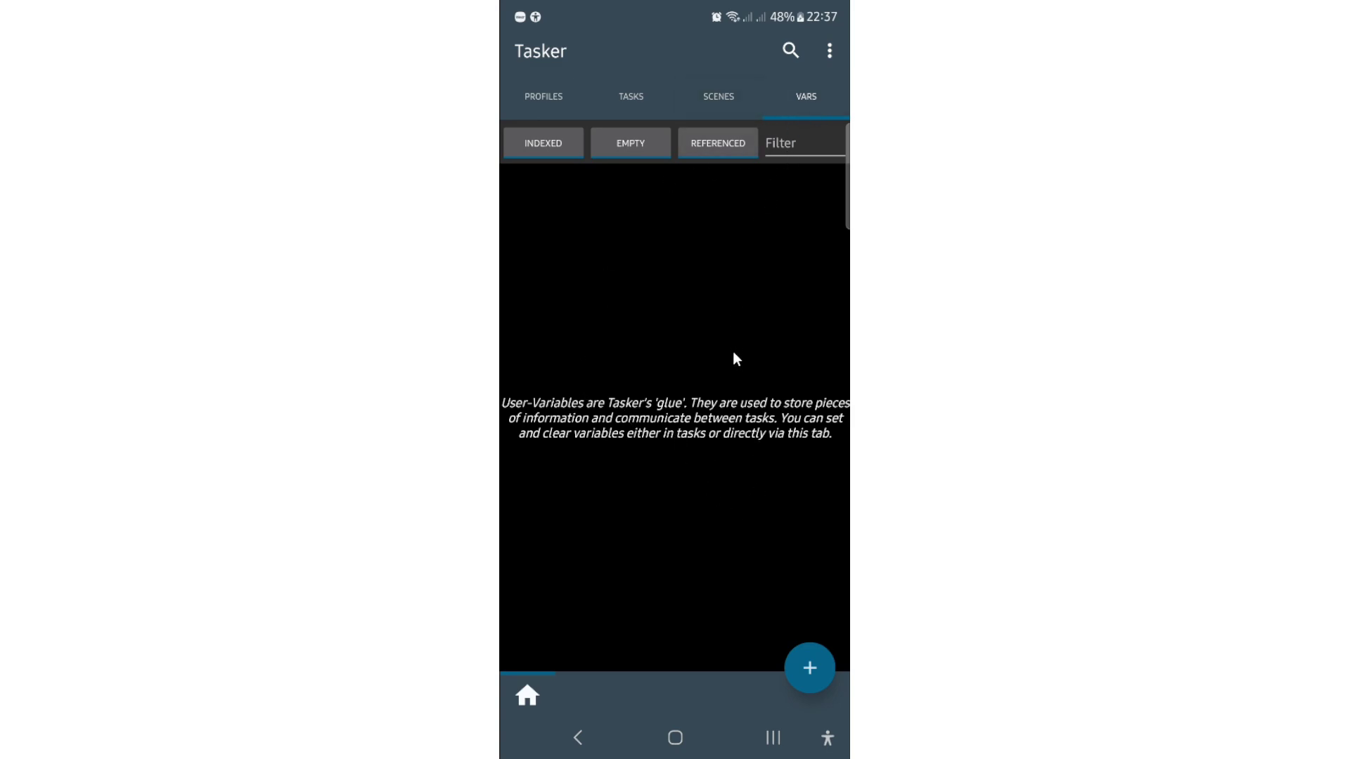
click(802, 675)
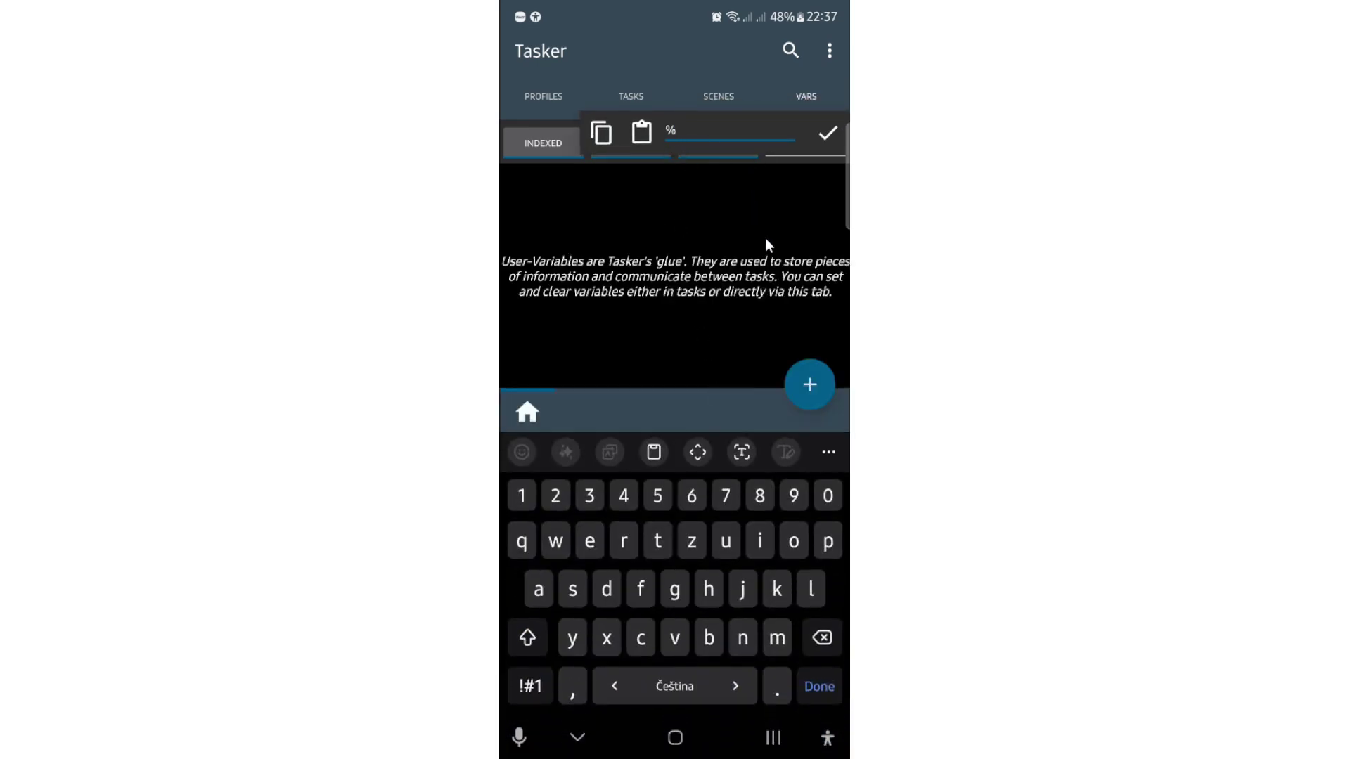
text(Hello)
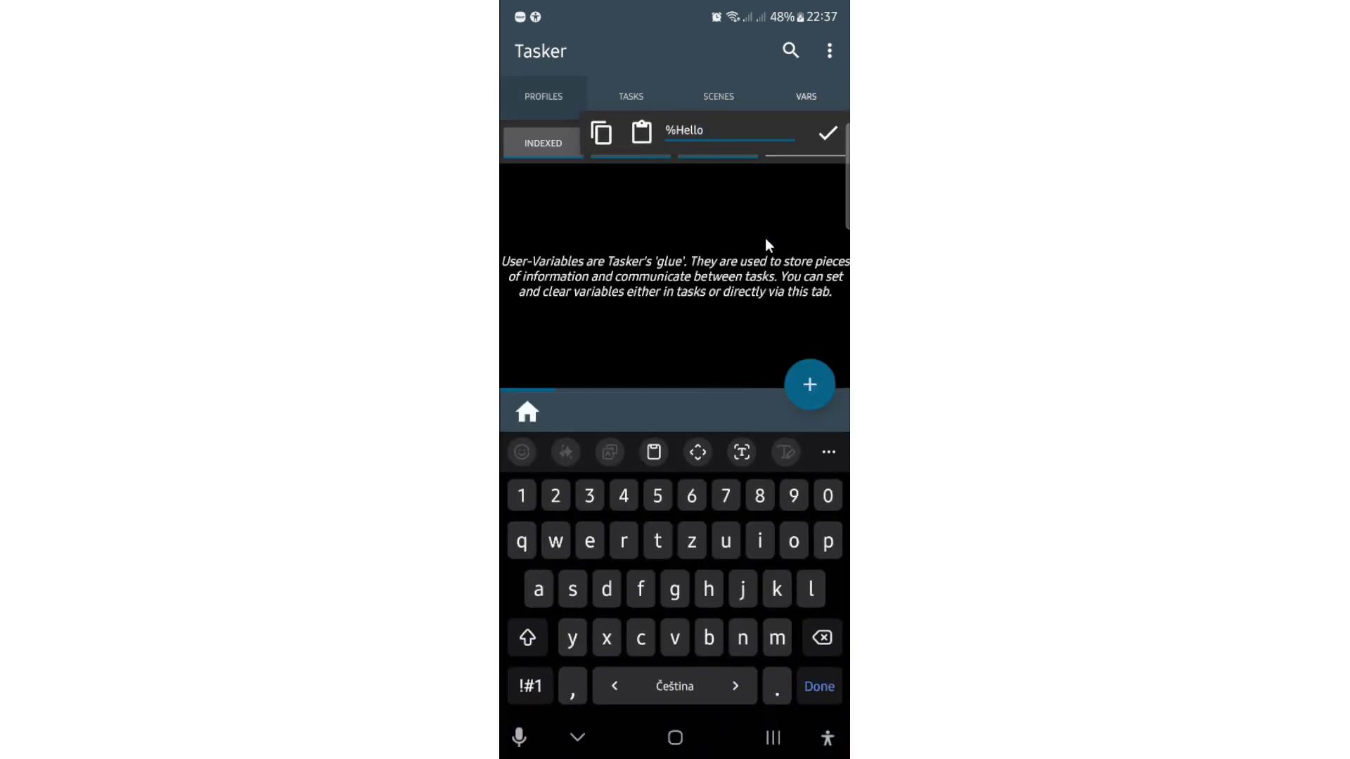
key(BackSpace)
key(BackSpace)
key(BackSpace)
key(BackSpace)
key(BackSpace)
key(BackSpace)
text(%hello)
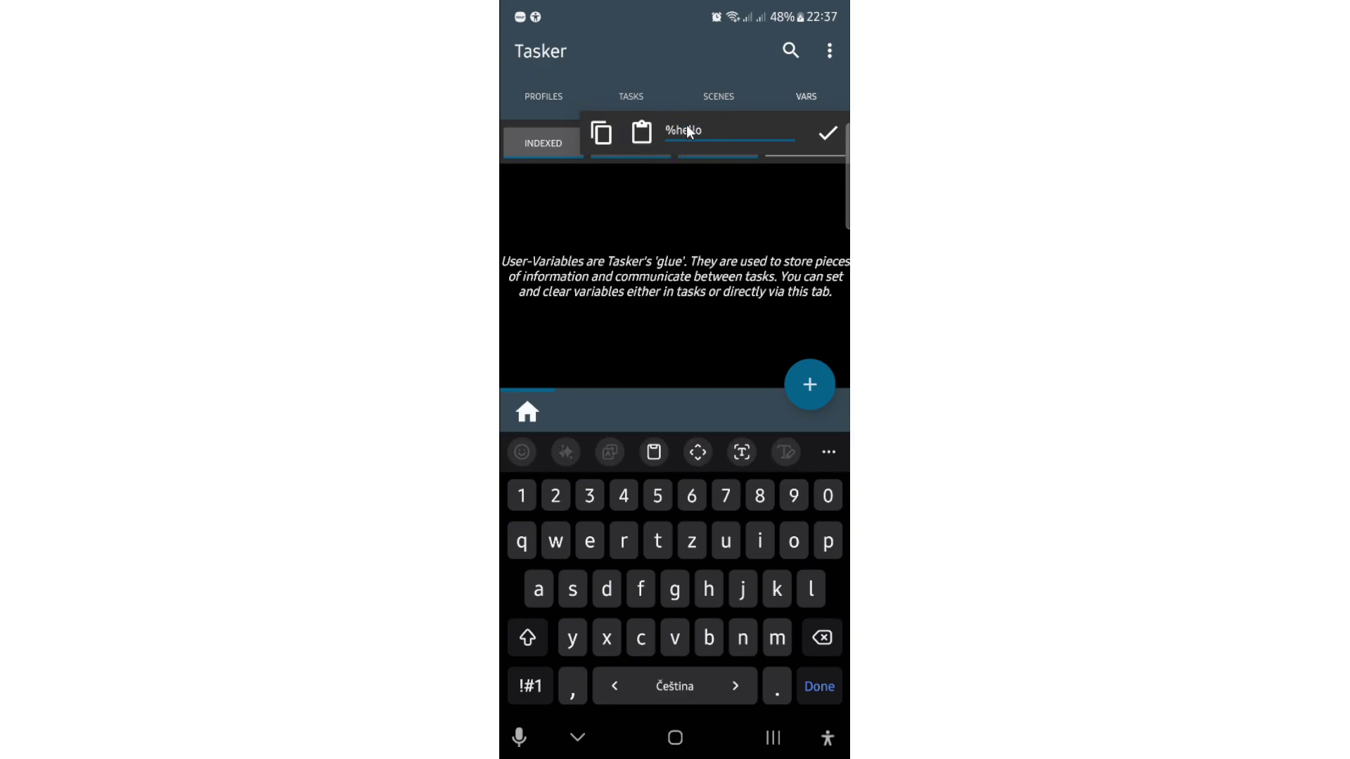
click(706, 259)
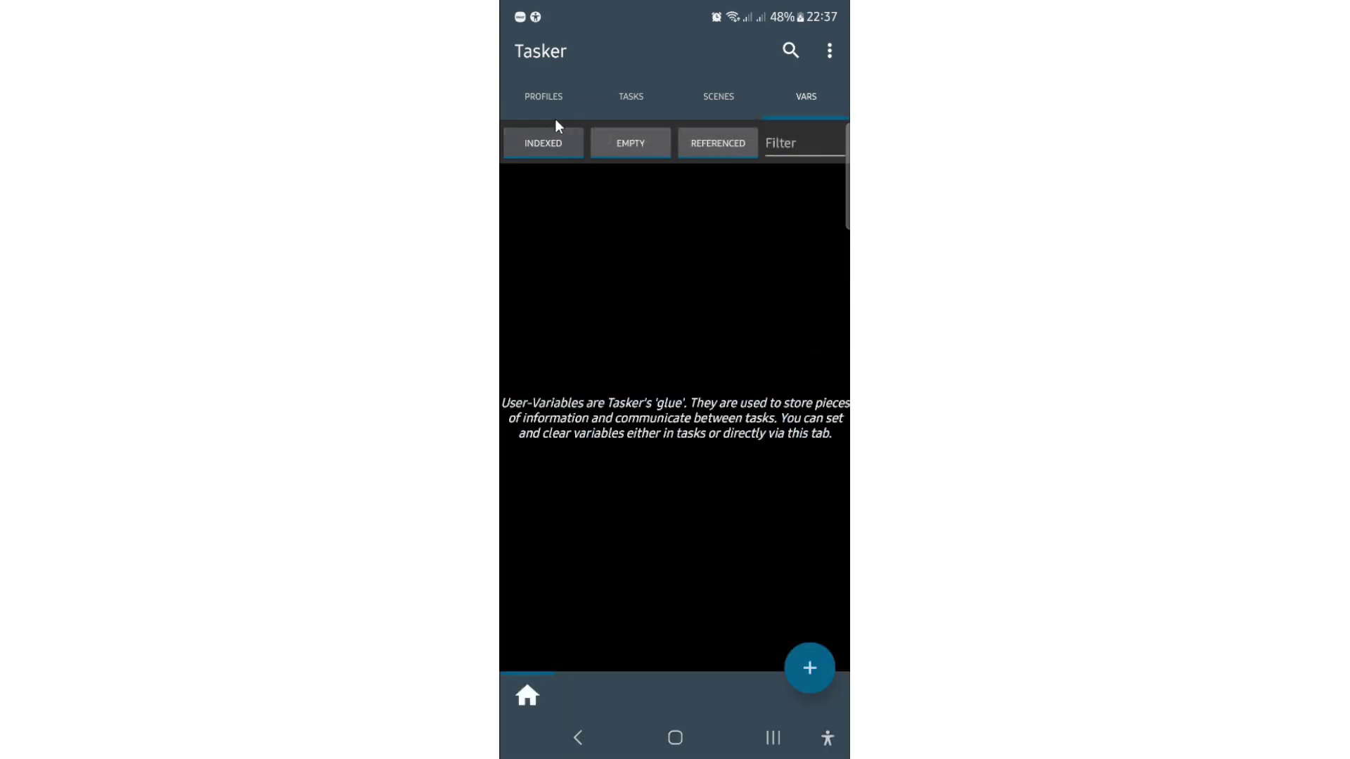
click(610, 104)
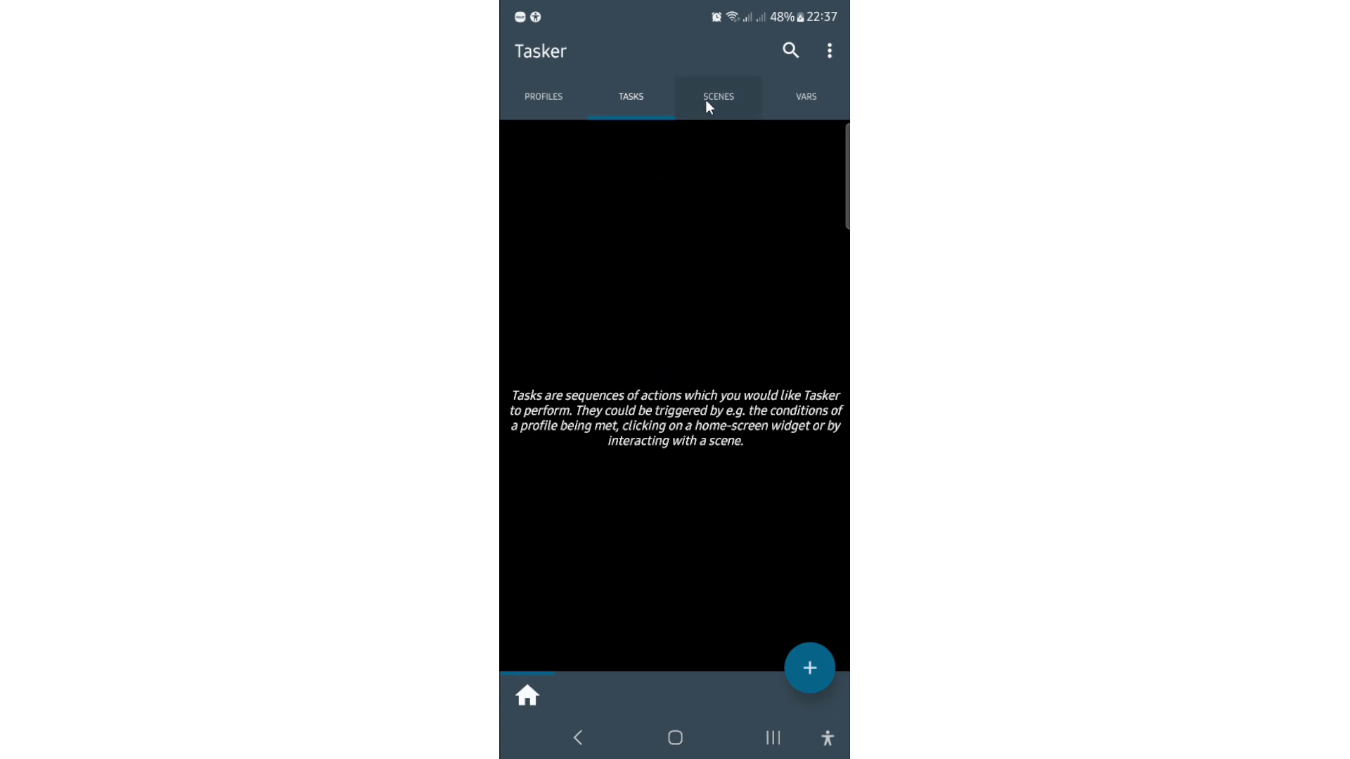
click(800, 102)
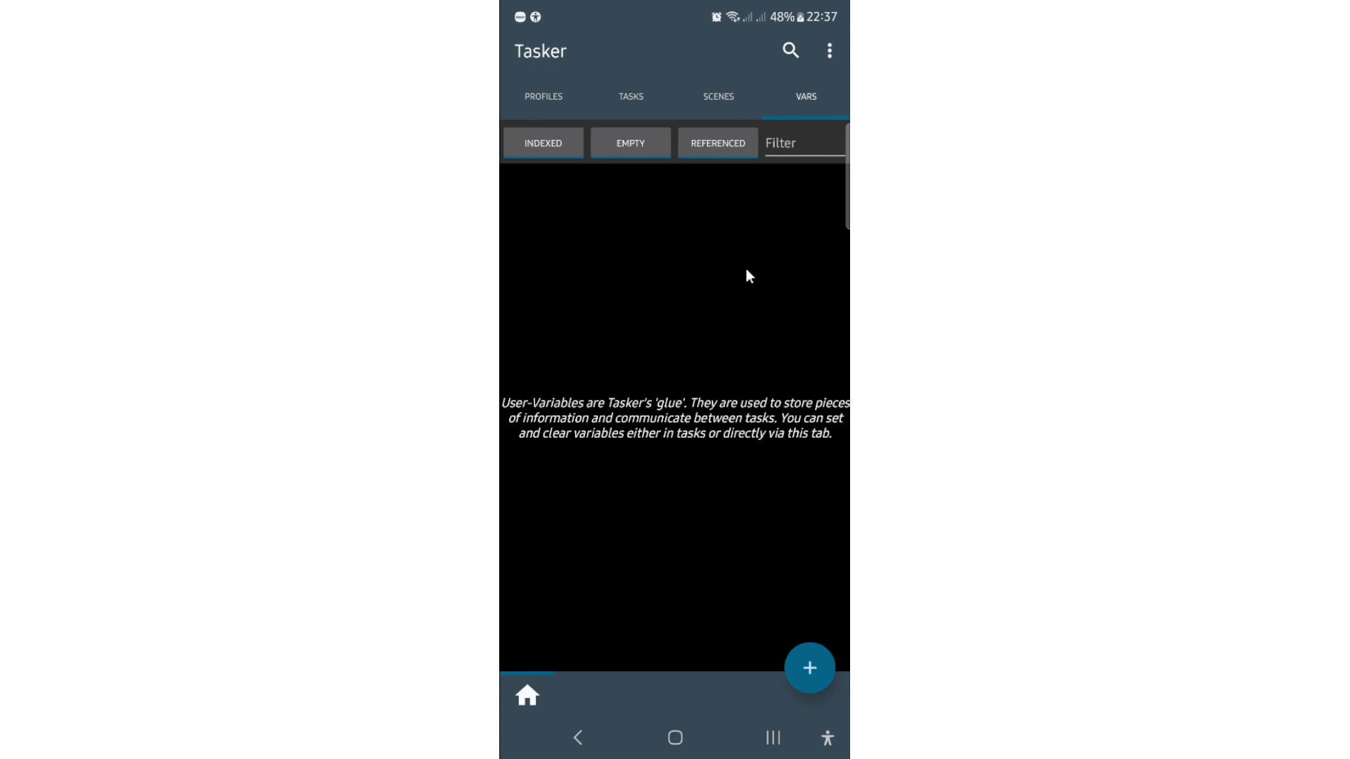
- Restore tasks and profiles from the Google Drive backup through Data > Restore
click(527, 91)
click(808, 93)
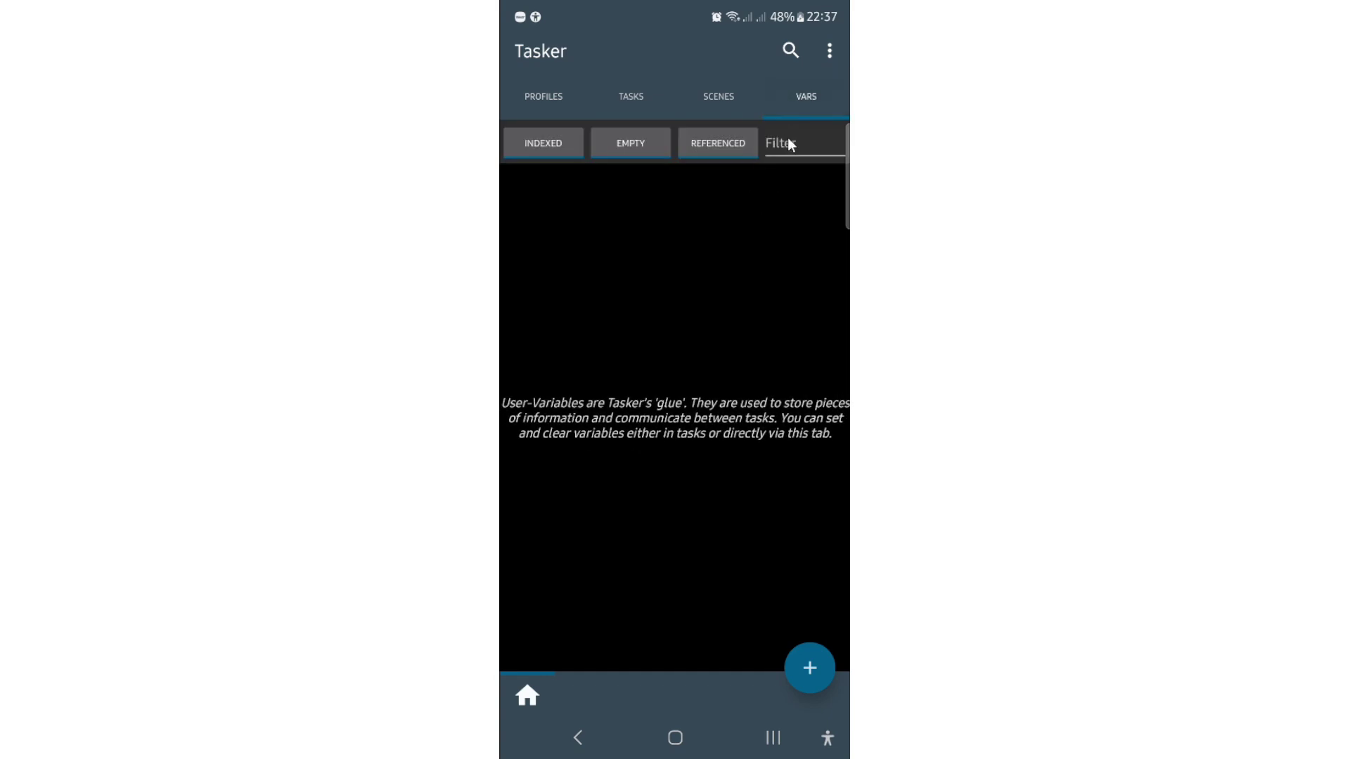
click(829, 50)
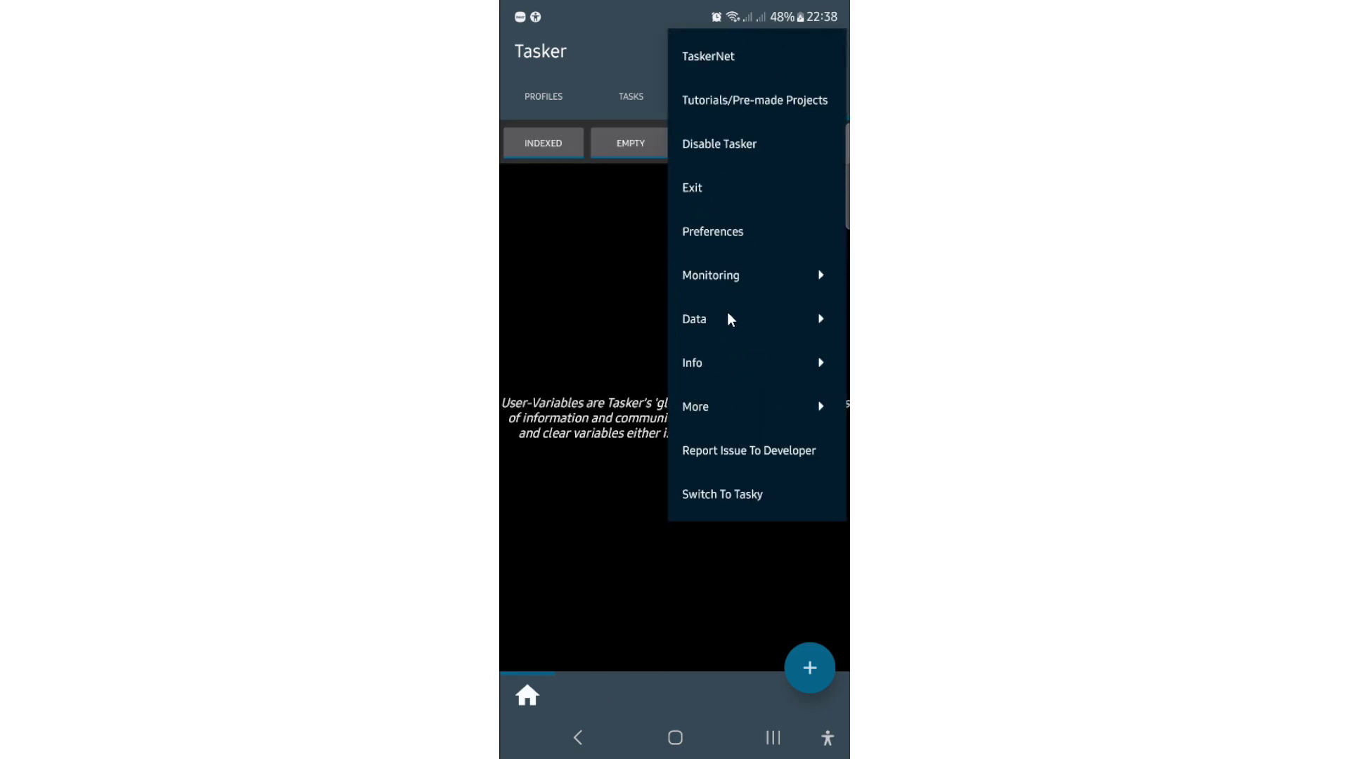
click(720, 329)
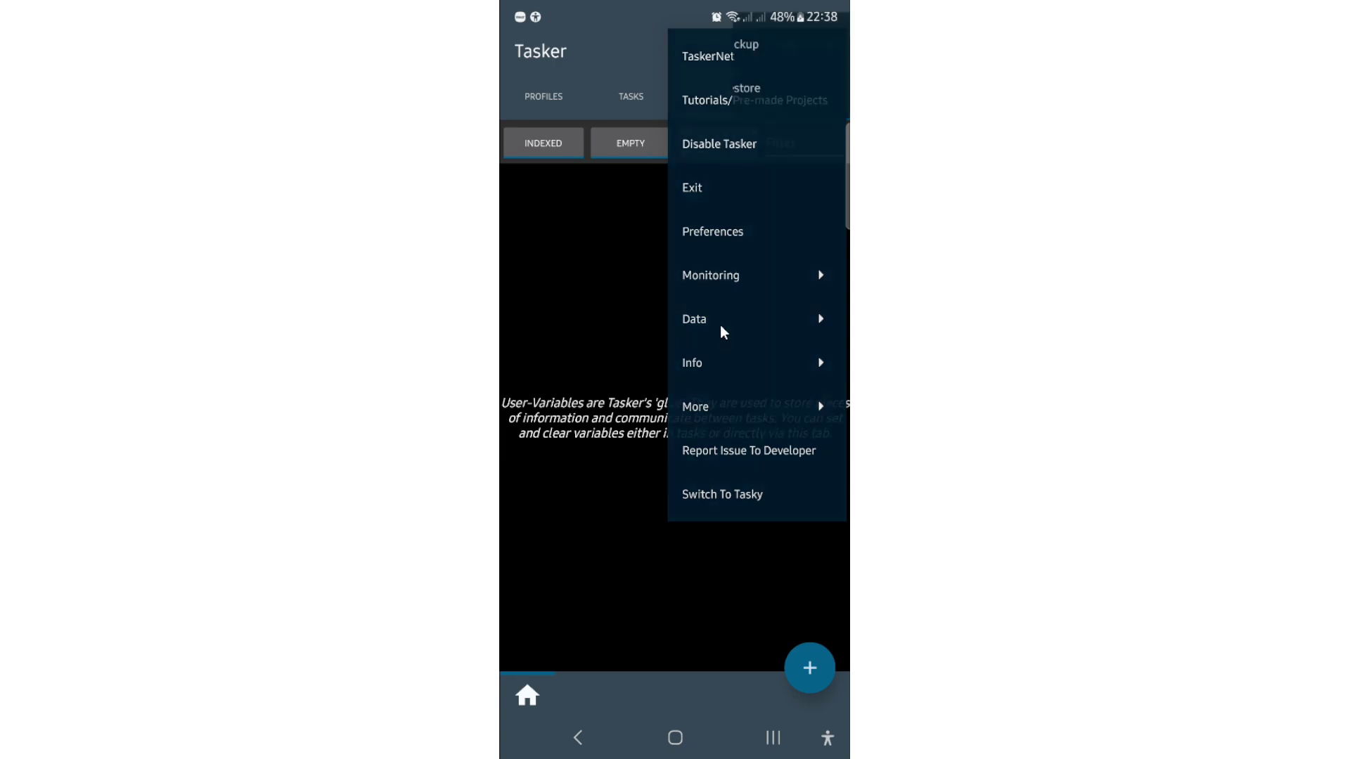
click(707, 186)
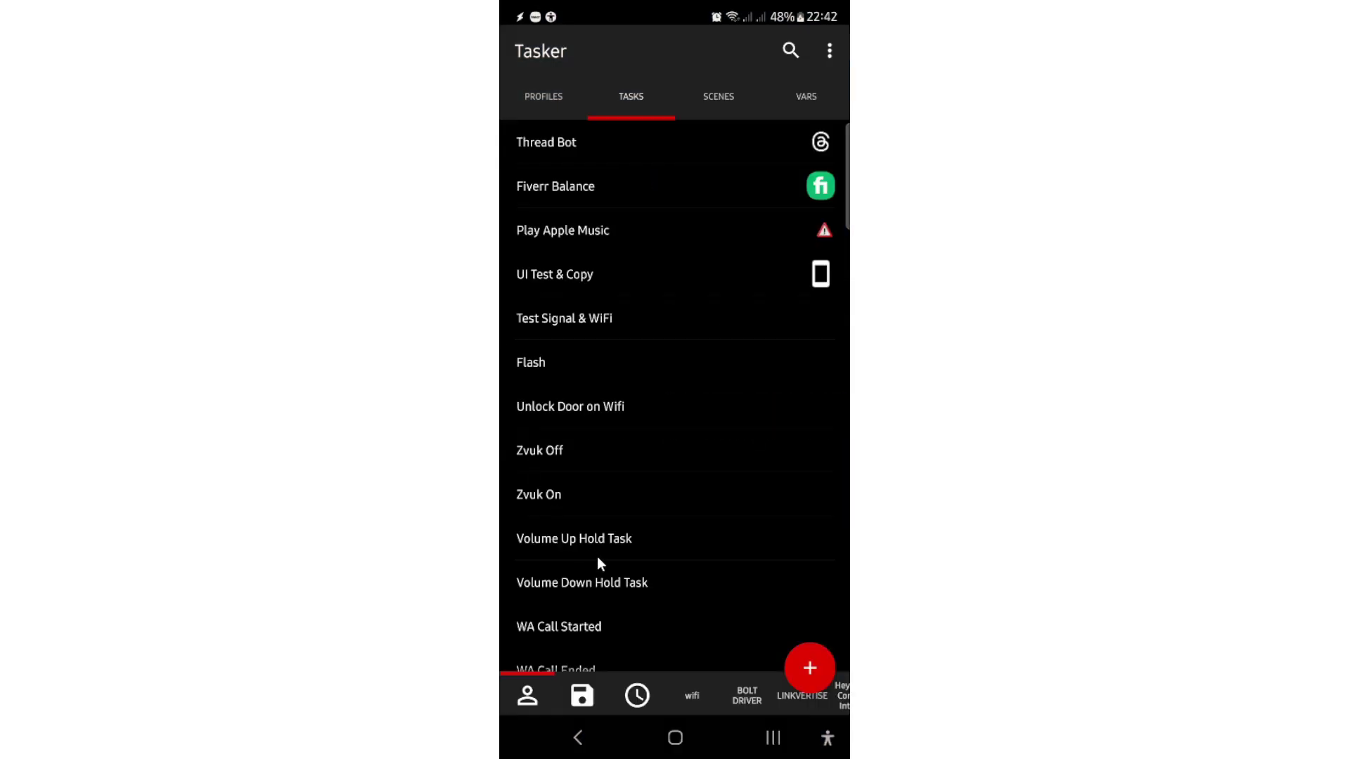
- Browse the project tabs, viewing the clock project's tasks and the wifi project's two WIFI CALLING tasks
scroll(602, 561, down, 3)
scroll(609, 567, up, 3)
click(639, 695)
click(714, 694)
click(718, 694)
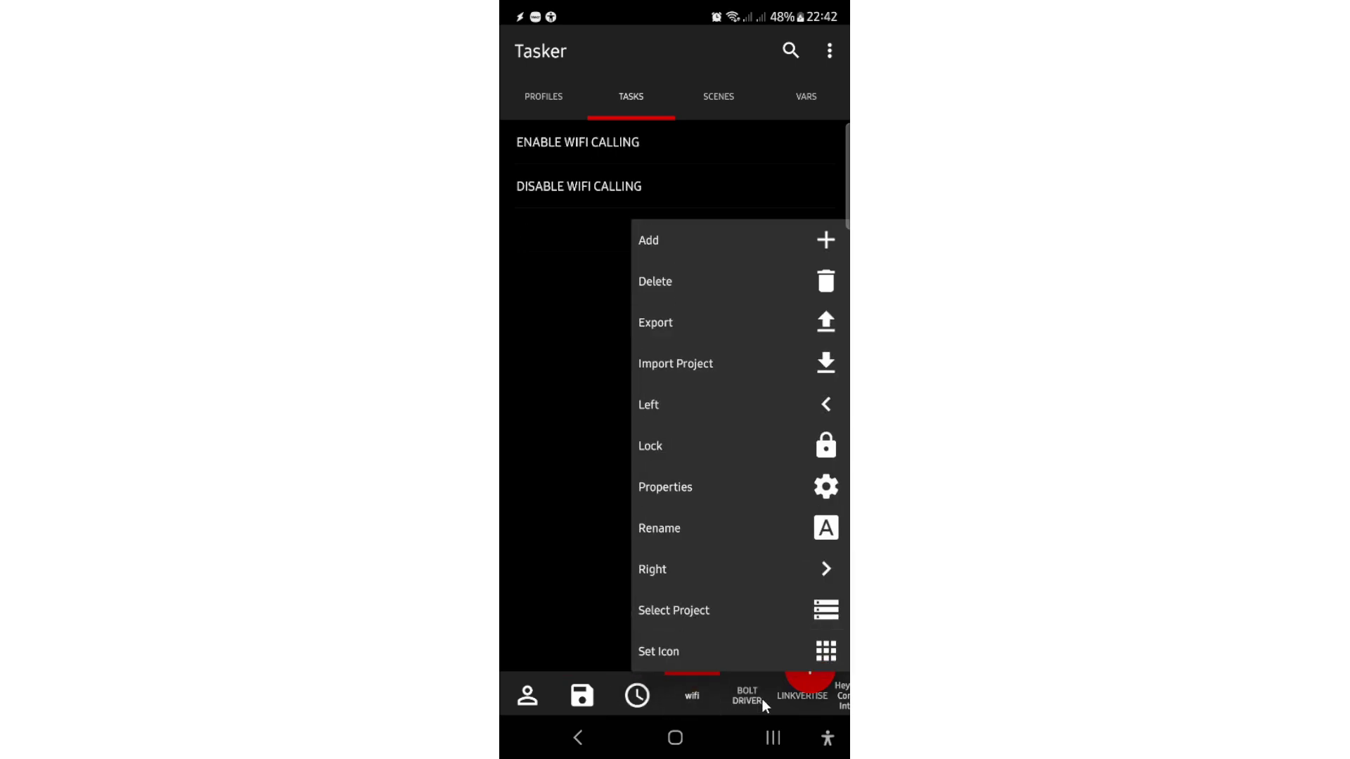
click(764, 698)
drag(764, 698, 559, 689)
drag(744, 703, 573, 689)
drag(695, 702, 758, 704)
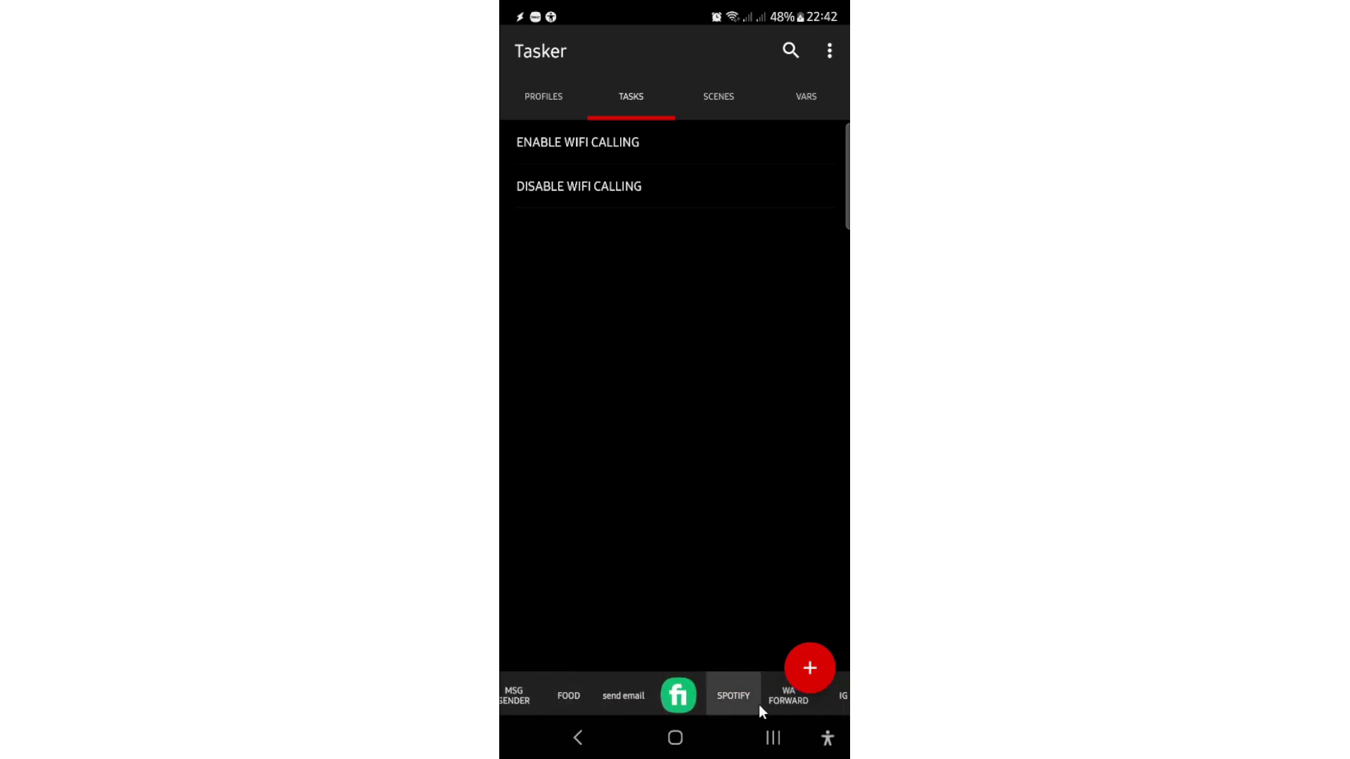
- Scroll the full restored Tasks list and Profiles list, then return to the home screen
click(540, 700)
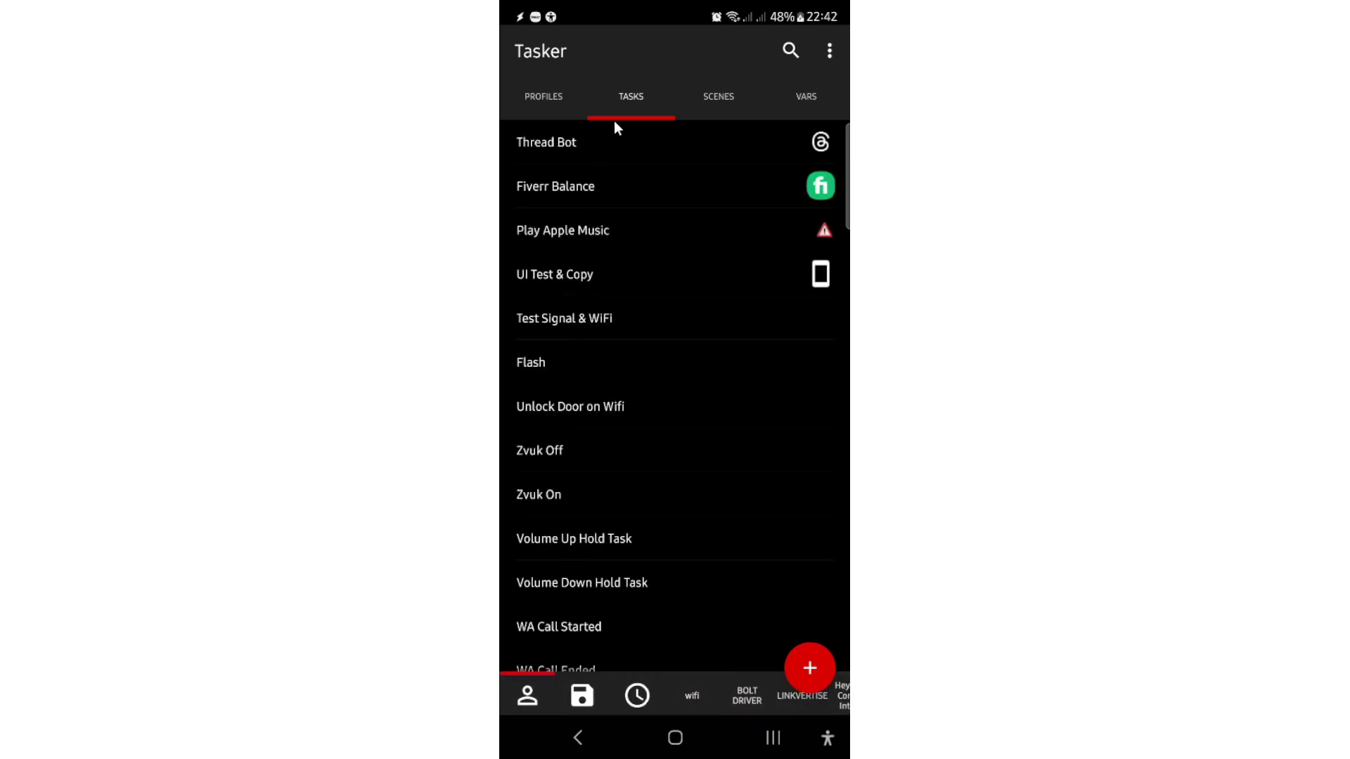
scroll(701, 482, down, 10)
scroll(763, 485, down, 10)
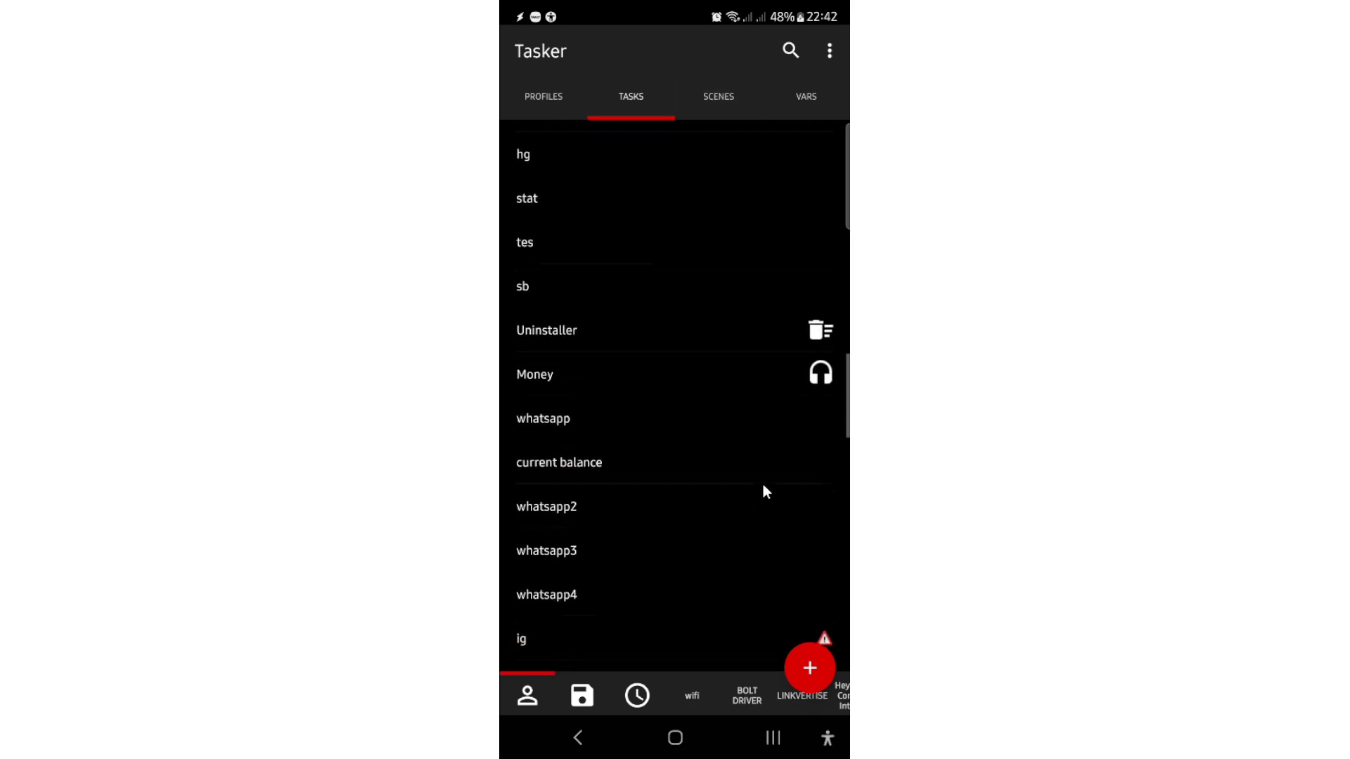
click(573, 98)
scroll(695, 146, down, 15)
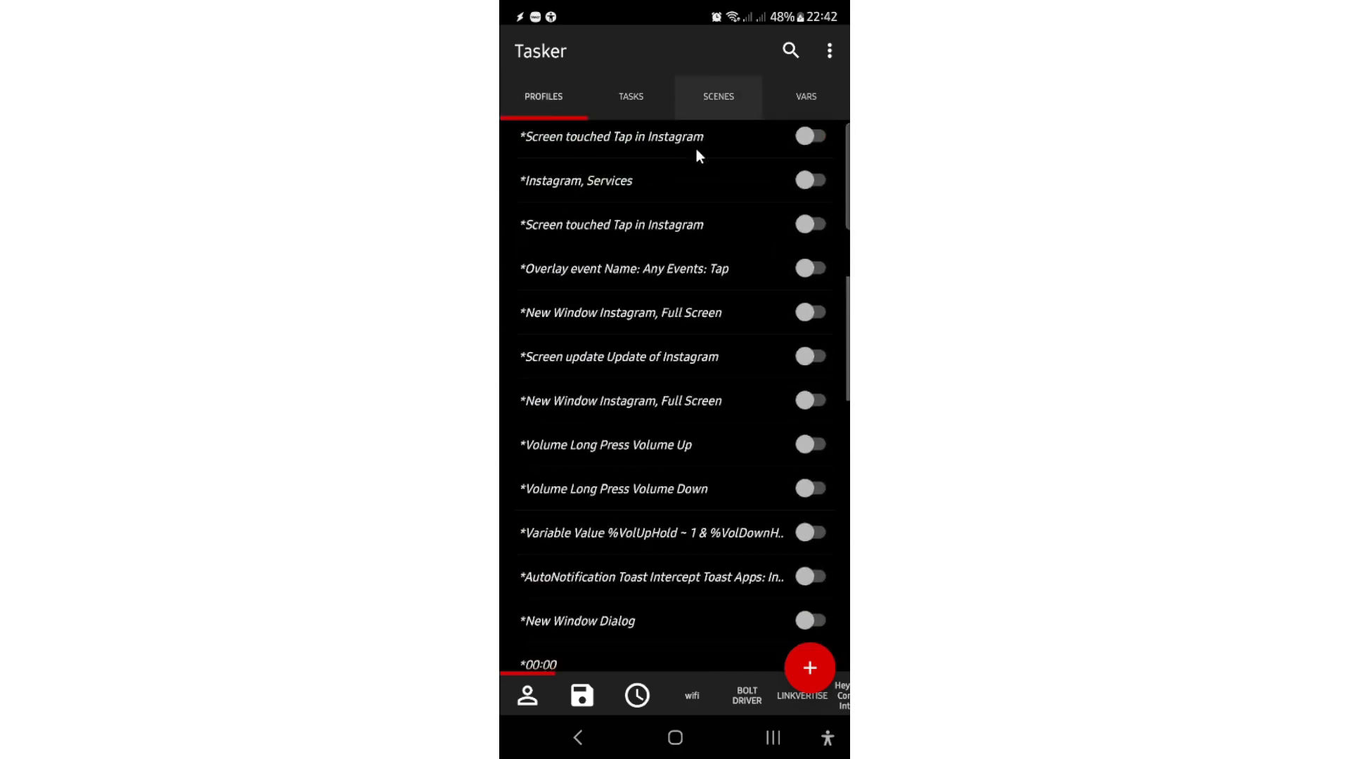
key(ctrl+h)
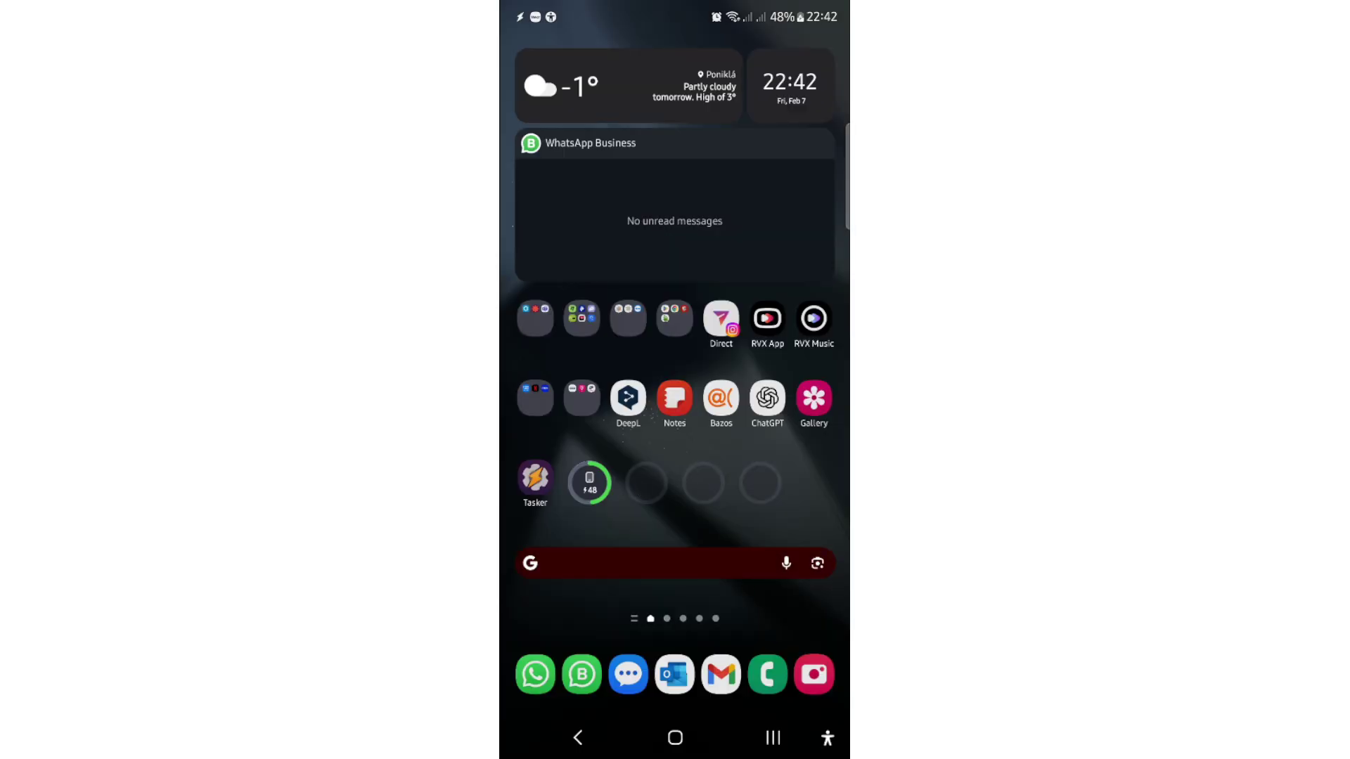